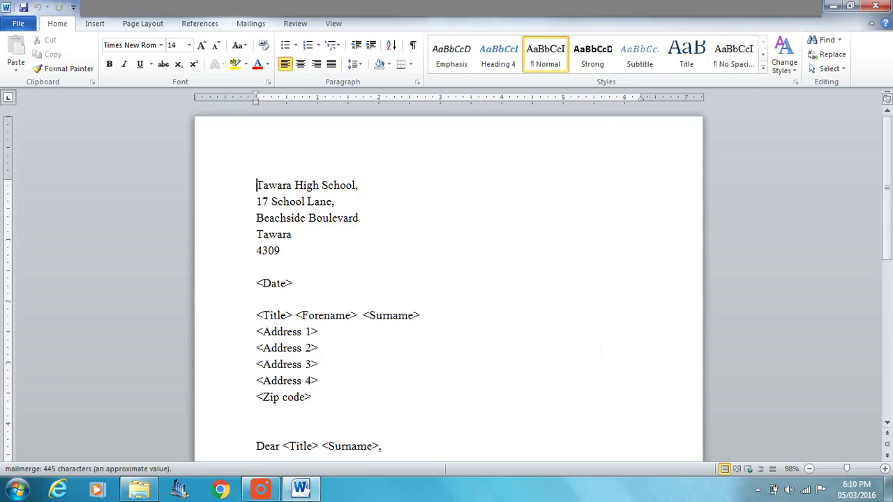
Step: Open the mmstudents file from the school documents folder in Excel and dismiss the activation wizard
{"action": "left_click", "coordinate": [576, 367]}
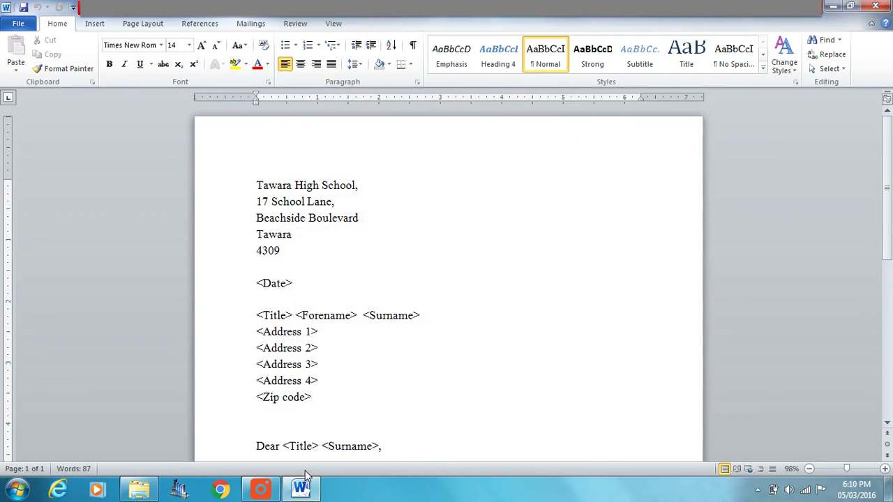
{"action": "left_click", "coordinate": [139, 488]}
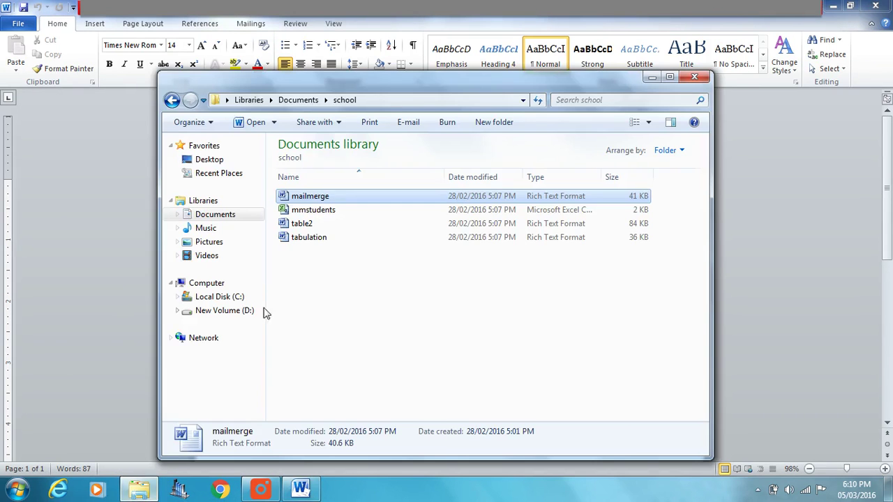
{"action": "double_click", "coordinate": [323, 211]}
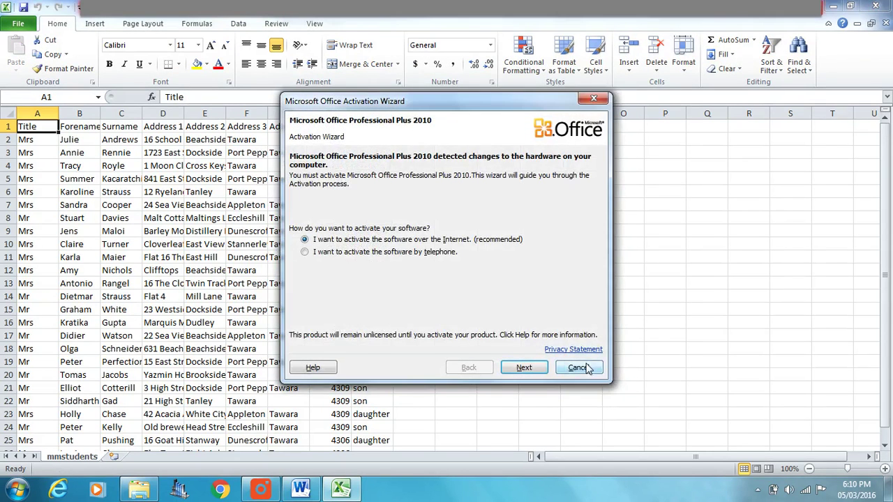
{"action": "left_click", "coordinate": [581, 368]}
Step: Examine the first student record across all its columns and look through the rest of the list
{"action": "left_click", "coordinate": [40, 142]}
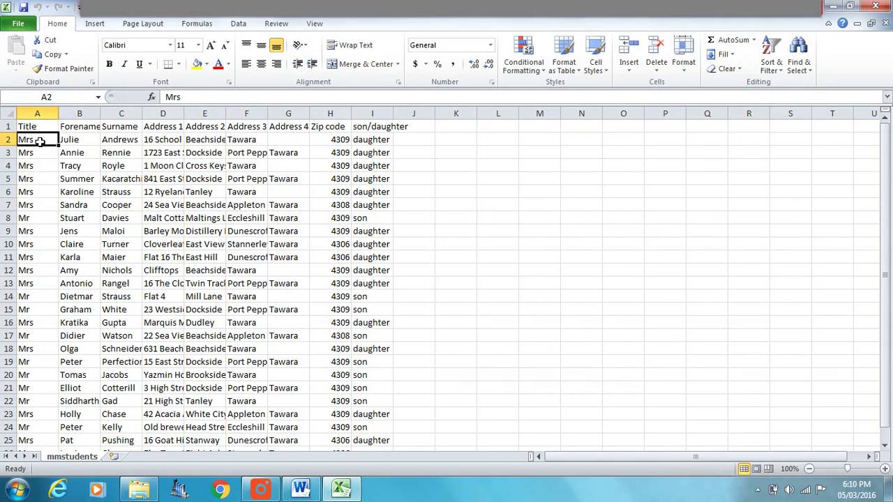
{"action": "left_click_drag", "start_coordinate": [40, 142], "coordinate": [377, 143]}
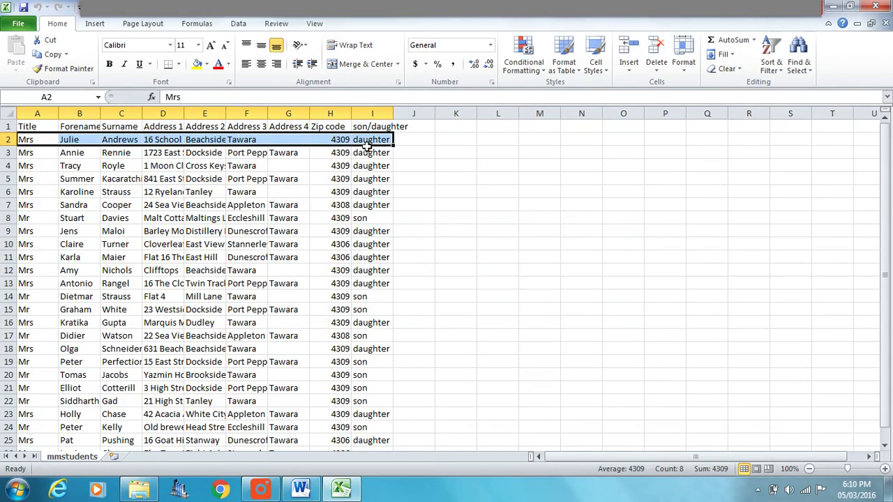
{"action": "left_click", "coordinate": [425, 194]}
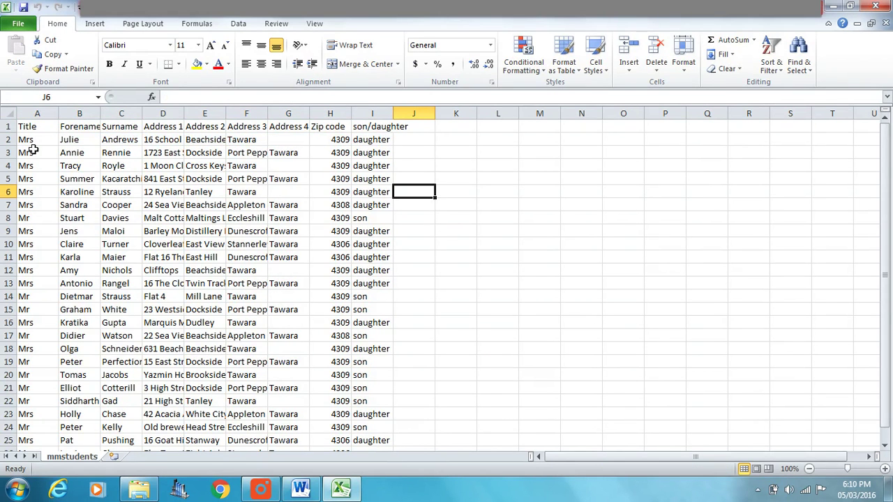
{"action": "scroll", "coordinate": [30, 231], "scroll_direction": "down", "scroll_amount": 2}
{"action": "scroll", "coordinate": [65, 376], "scroll_direction": "up", "scroll_amount": 2}
Step: Switch to the mailmerge letter in Word and examine its address placeholders and body text
{"action": "left_click", "coordinate": [301, 488]}
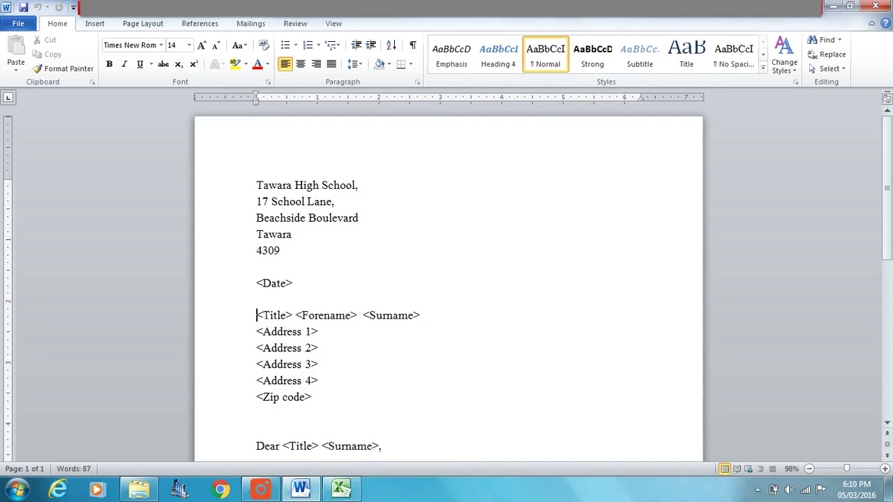
{"action": "left_click_drag", "start_coordinate": [256, 315], "coordinate": [321, 380]}
{"action": "left_click", "coordinate": [420, 315]}
{"action": "scroll", "coordinate": [523, 321], "scroll_direction": "down", "scroll_amount": 3}
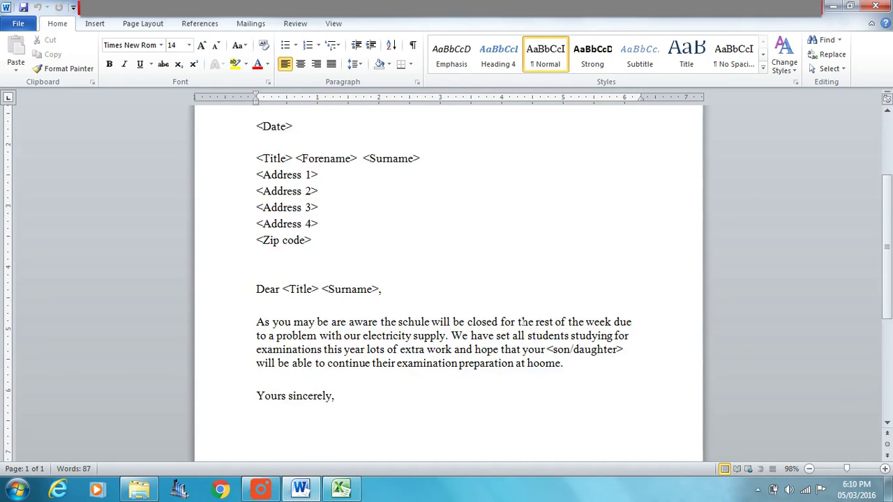
{"action": "scroll", "coordinate": [523, 322], "scroll_direction": "down", "scroll_amount": 5}
{"action": "scroll", "coordinate": [516, 325], "scroll_direction": "up", "scroll_amount": 8}
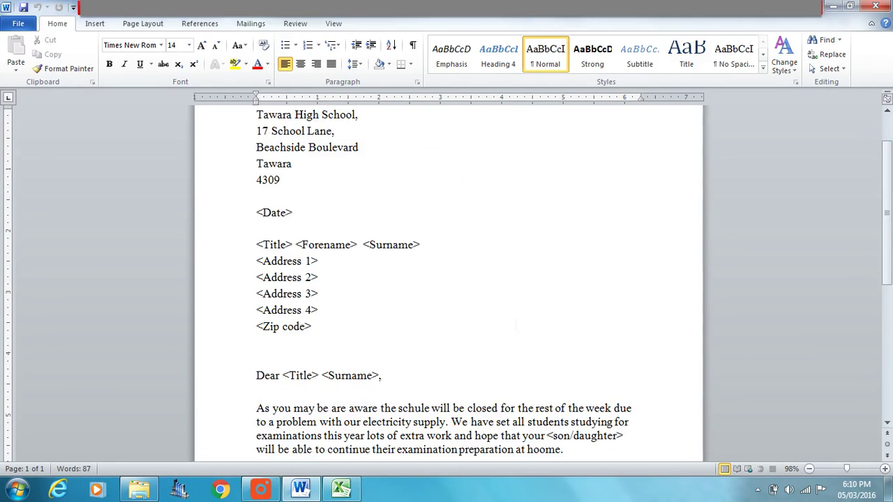
Step: Return to the Excel student list, fit the son/daughter column to its heading and examine its entries
{"action": "left_click", "coordinate": [341, 489]}
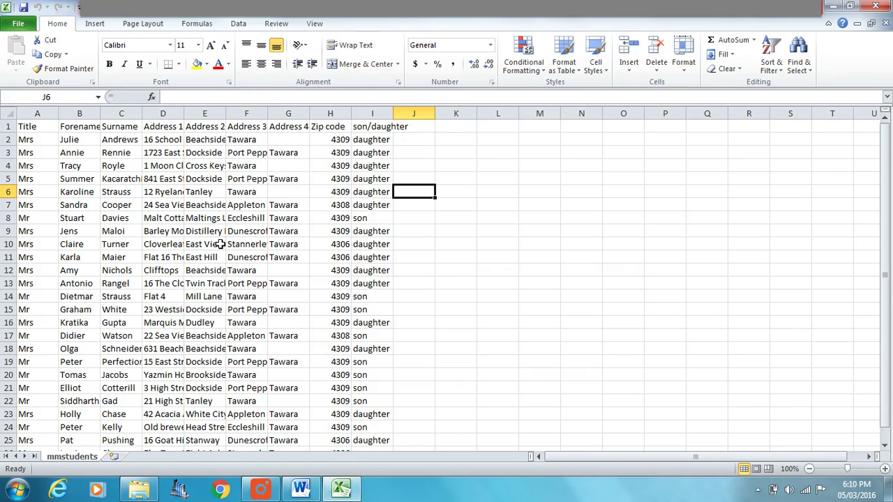
{"action": "double_click", "coordinate": [402, 121]}
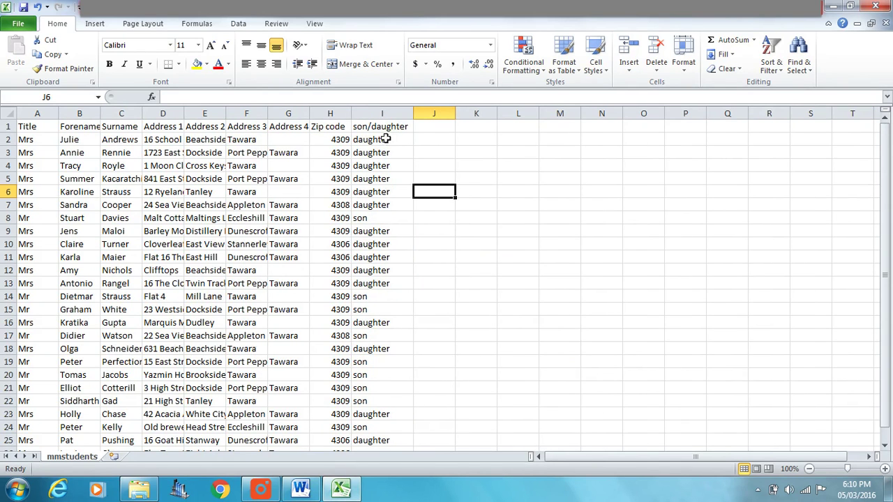
{"action": "left_click_drag", "start_coordinate": [380, 127], "coordinate": [375, 237]}
{"action": "left_click", "coordinate": [452, 233]}
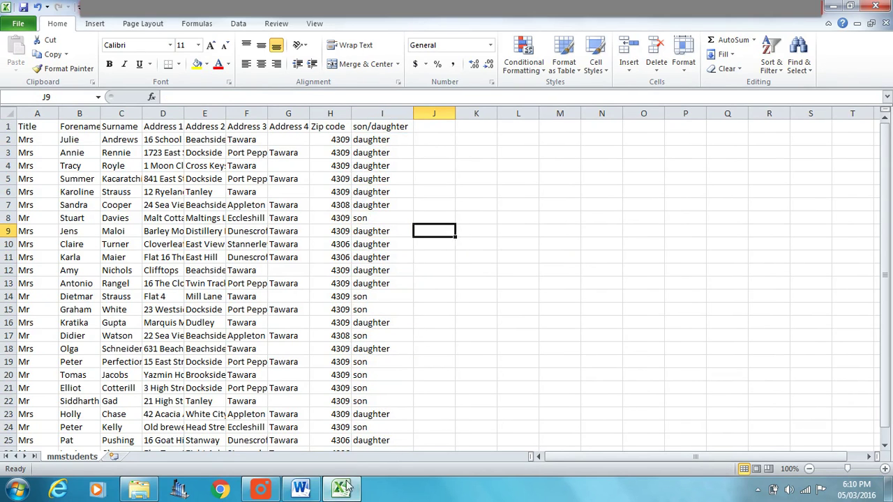
Step: Switch to the Word letter and examine the sentence containing the <son/daughter> placeholder
{"action": "left_click", "coordinate": [296, 491]}
{"action": "scroll", "coordinate": [446, 279], "scroll_direction": "down", "scroll_amount": 1}
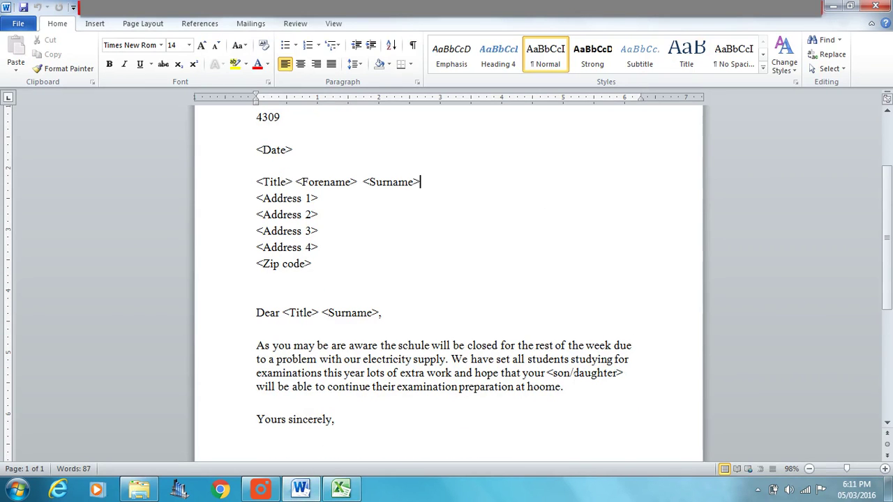
{"action": "left_click_drag", "start_coordinate": [523, 373], "coordinate": [576, 373]}
{"action": "left_click", "coordinate": [564, 387]}
Step: Close the mmstudents workbook in Excel without saving its changes
{"action": "right_click", "coordinate": [344, 491]}
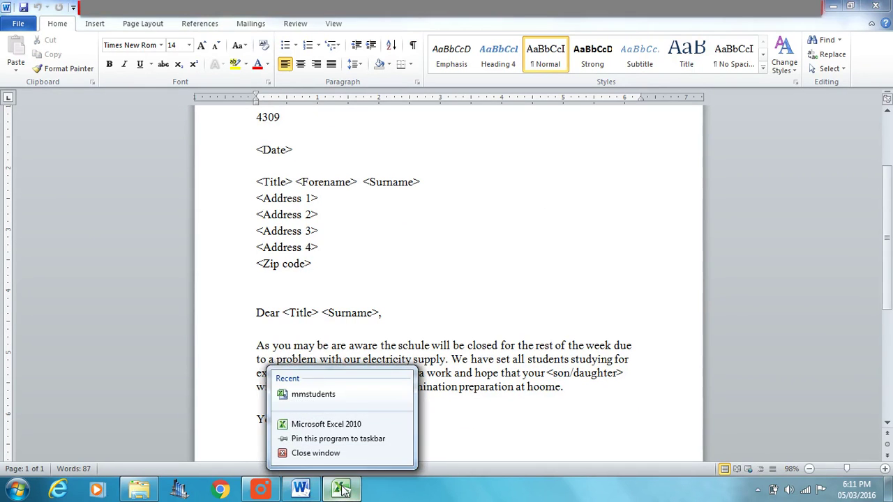
{"action": "left_click", "coordinate": [343, 491]}
{"action": "left_click", "coordinate": [342, 415]}
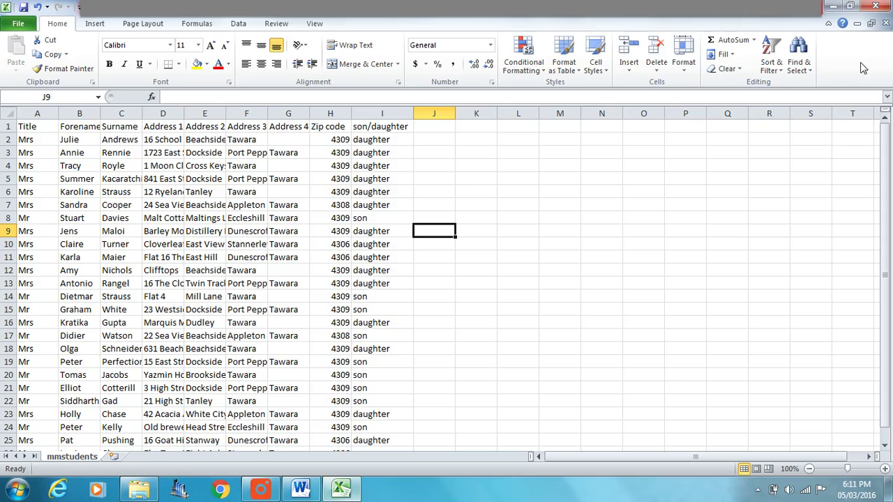
{"action": "left_click", "coordinate": [876, 6]}
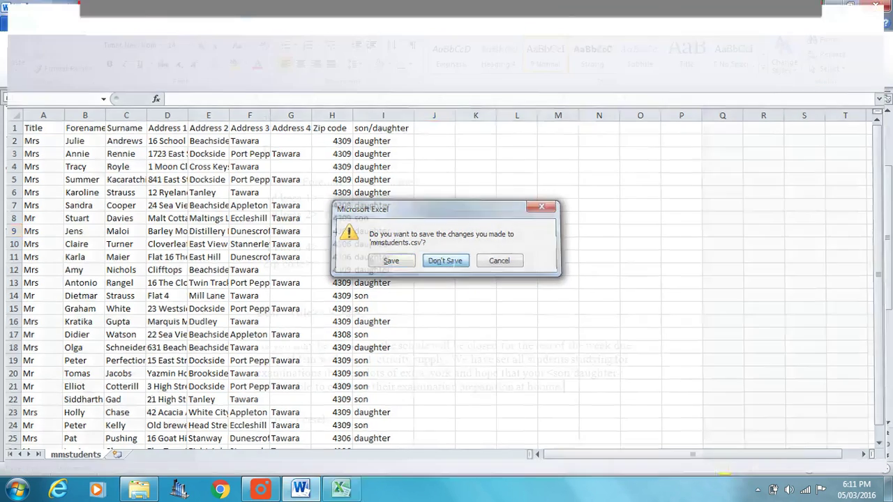
{"action": "left_click", "coordinate": [445, 260]}
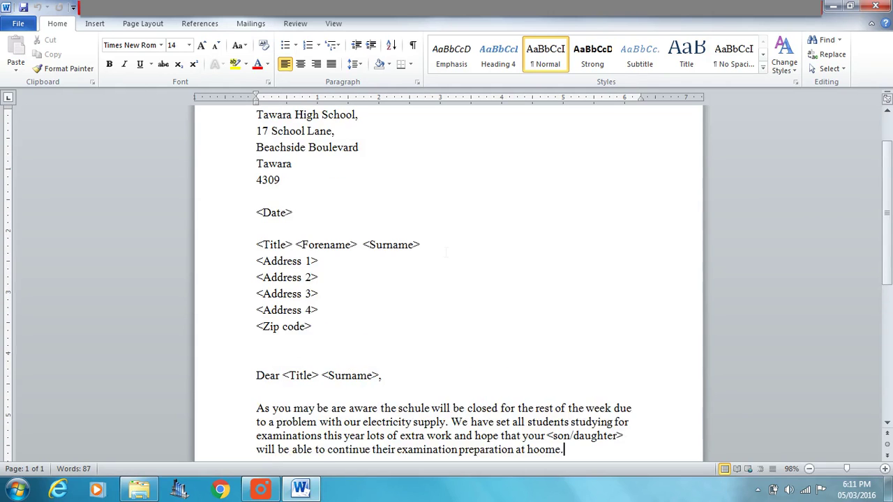
Step: Select the <Date> placeholder in the letter and choose the Date field as its replacement
{"action": "scroll", "coordinate": [452, 250], "scroll_direction": "down", "scroll_amount": 1}
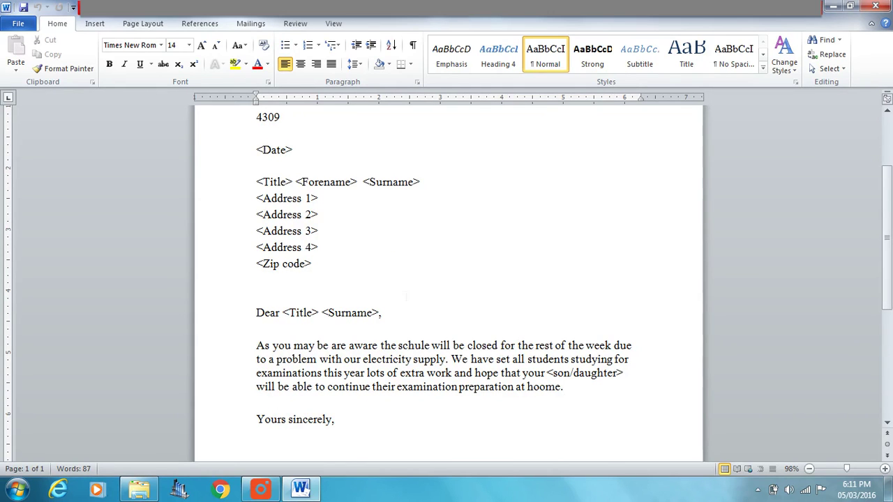
{"action": "scroll", "coordinate": [304, 149], "scroll_direction": "up", "scroll_amount": 1}
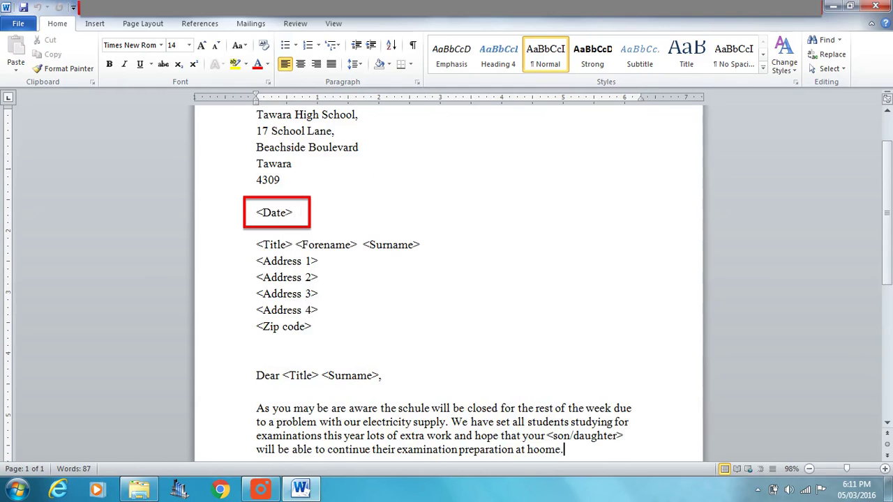
{"action": "left_click_drag", "start_coordinate": [296, 213], "coordinate": [257, 213]}
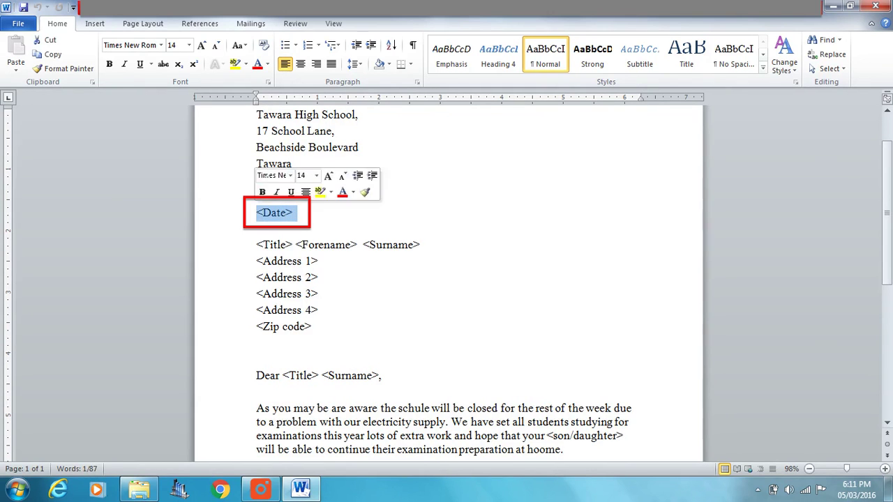
{"action": "left_click", "coordinate": [92, 25]}
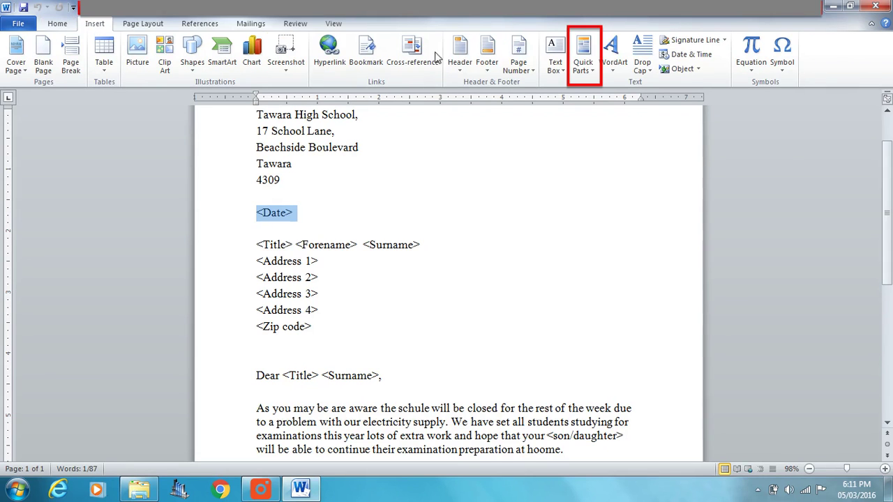
{"action": "left_click", "coordinate": [591, 76]}
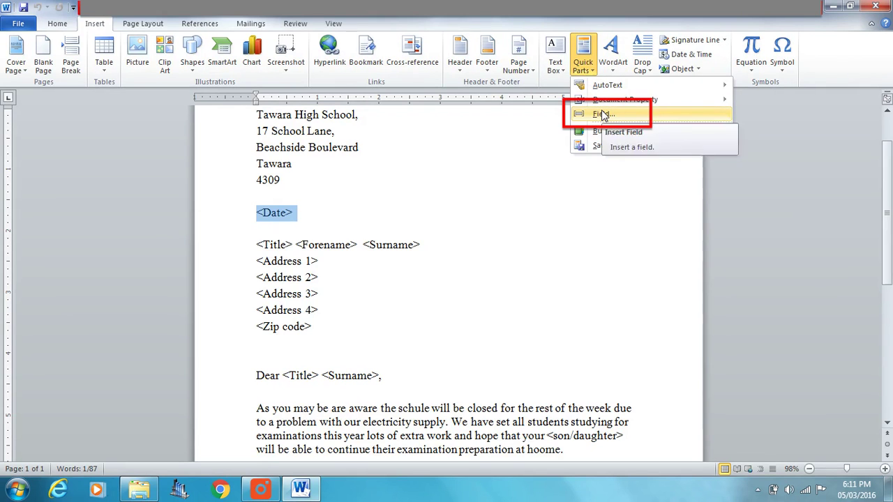
{"action": "left_click", "coordinate": [604, 115]}
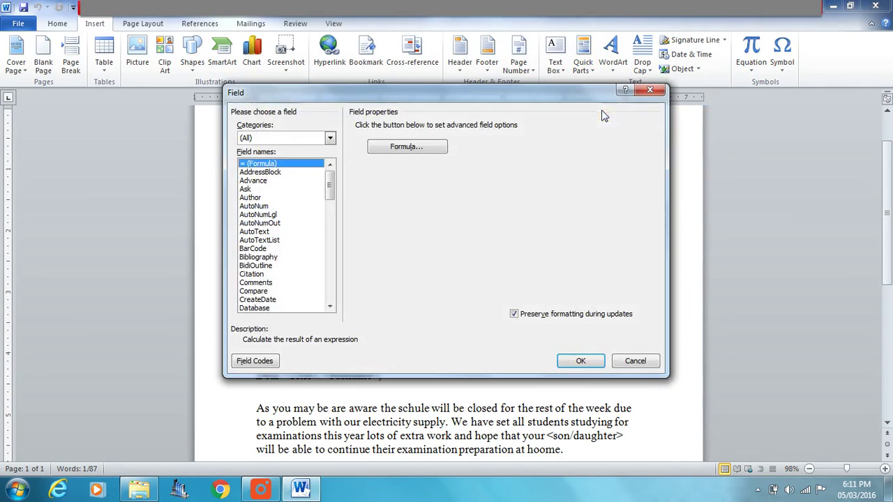
{"action": "double_click", "coordinate": [327, 310]}
{"action": "left_click", "coordinate": [248, 300]}
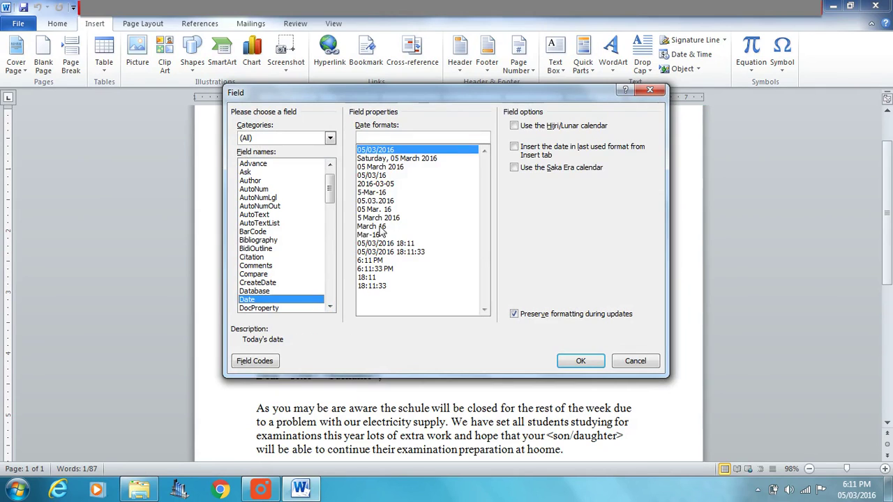
Step: Compare the available formats for the Date field, including long, short and date-with-time versions
{"action": "left_click", "coordinate": [407, 159]}
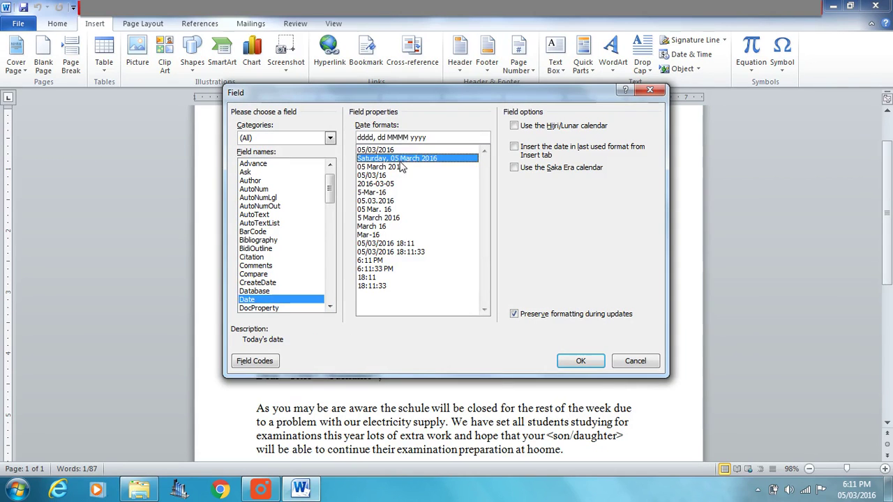
{"action": "left_click", "coordinate": [398, 167]}
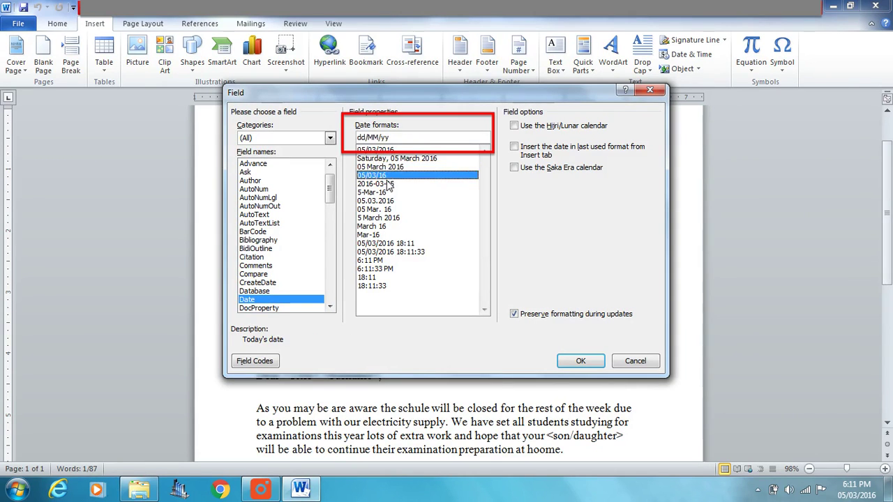
{"action": "left_click", "coordinate": [390, 184]}
{"action": "left_click", "coordinate": [389, 193]}
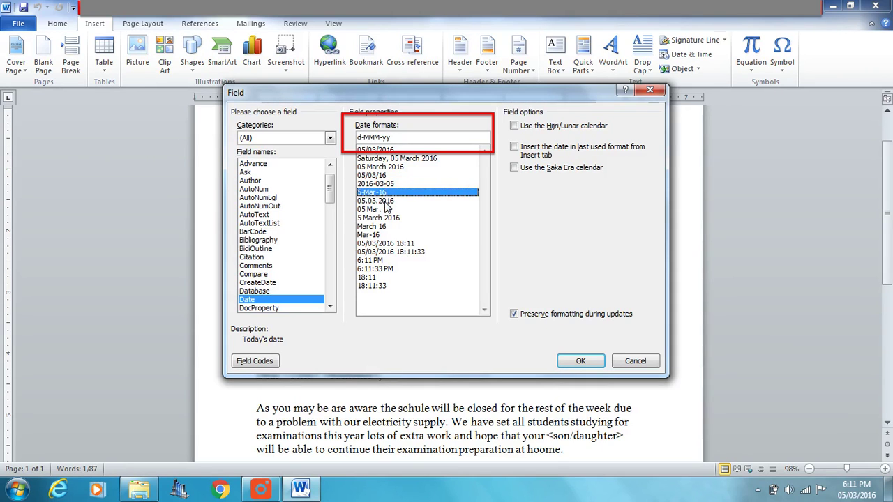
{"action": "left_click", "coordinate": [385, 202]}
{"action": "left_click", "coordinate": [385, 210]}
{"action": "left_click", "coordinate": [383, 219]}
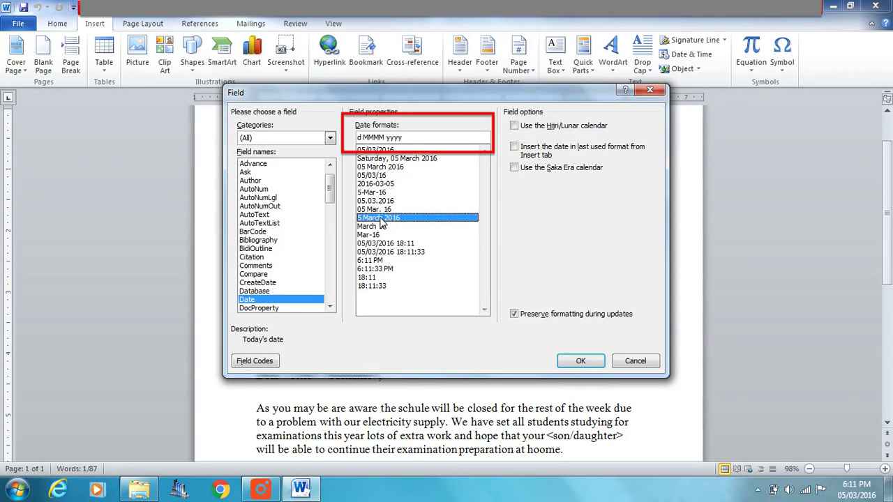
{"action": "left_click", "coordinate": [380, 227]}
{"action": "left_click", "coordinate": [376, 235]}
{"action": "left_click", "coordinate": [375, 243]}
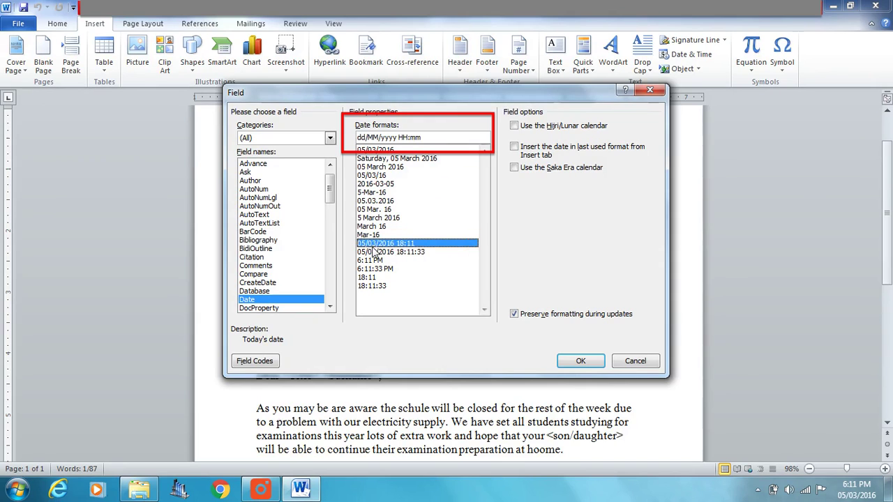
{"action": "left_click", "coordinate": [374, 251]}
{"action": "left_click", "coordinate": [380, 202]}
{"action": "left_click", "coordinate": [383, 184]}
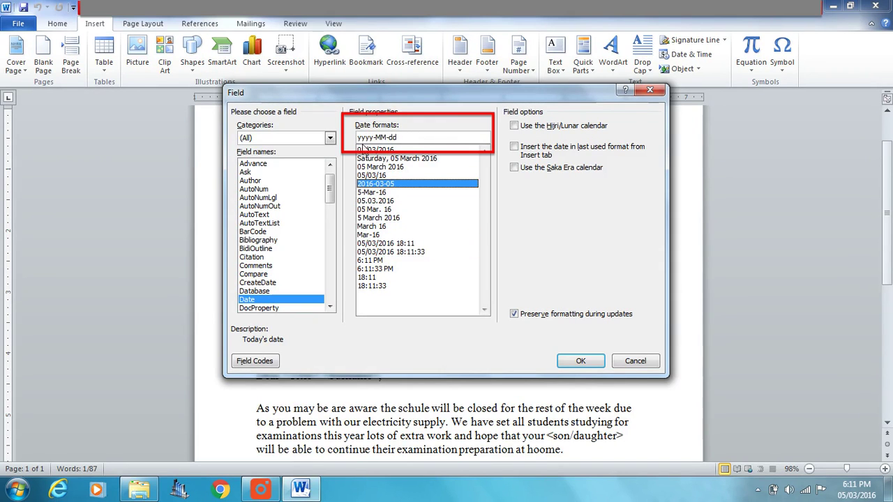
Step: Insert the Date field in the dd MMMM yyyy format in place of <Date> and add a blank line below it
{"action": "left_click", "coordinate": [381, 169]}
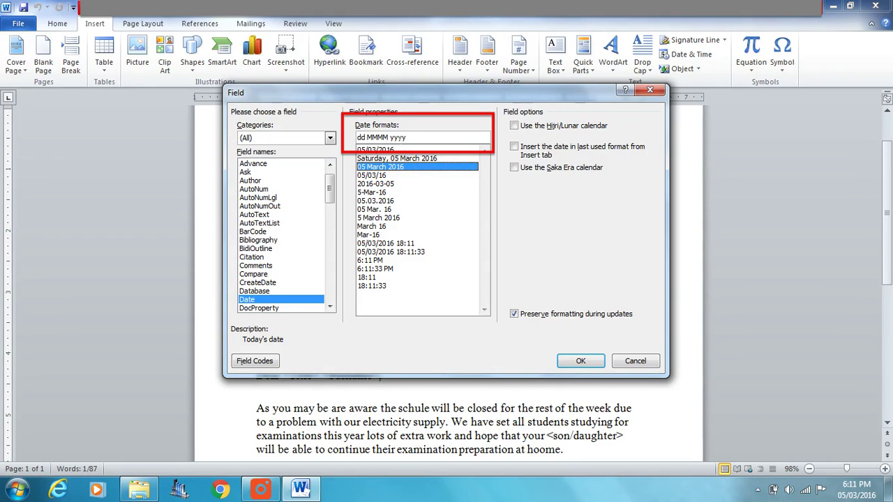
{"action": "left_click", "coordinate": [581, 362]}
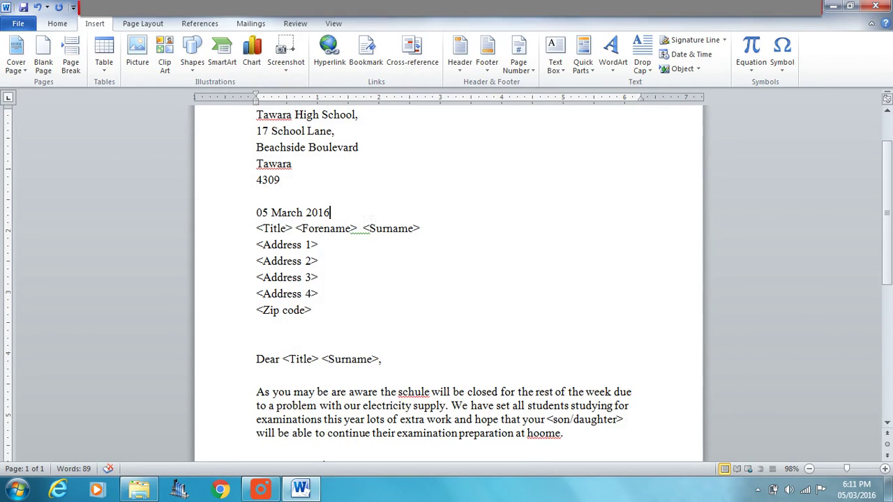
{"action": "key", "text": "Return"}
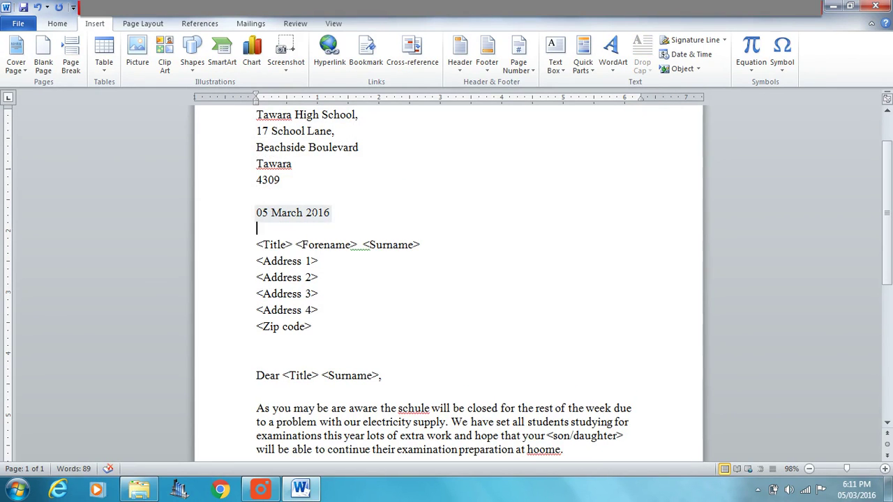
Step: Update the date field in the letter
{"action": "left_click", "coordinate": [304, 212]}
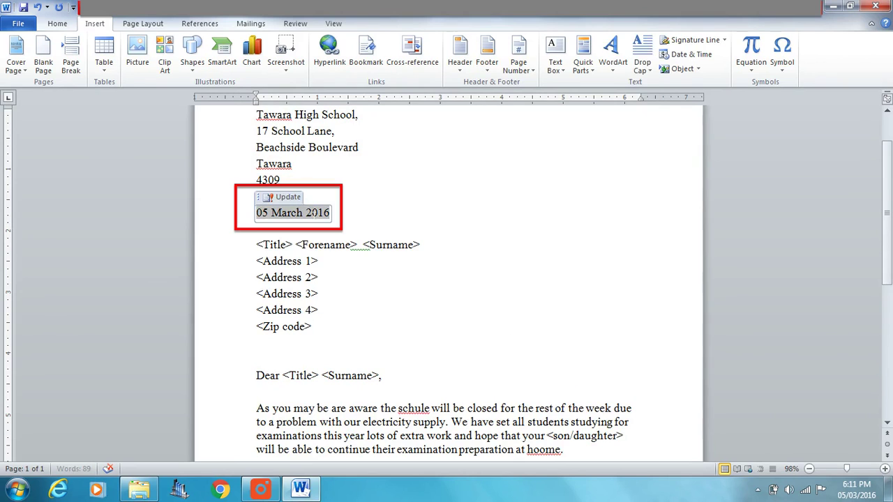
{"action": "left_click", "coordinate": [267, 199]}
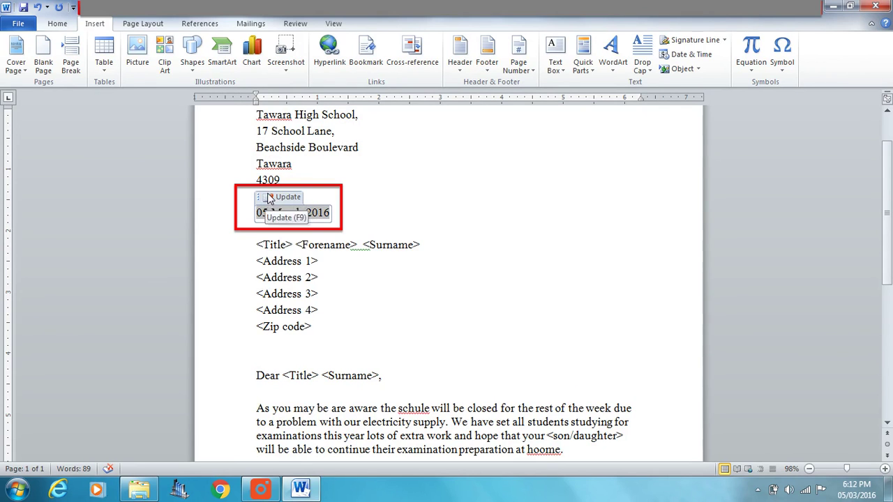
Step: Remove the extra space between the <Forename> and <Surname> placeholders in the recipient's name line
{"action": "left_click", "coordinate": [466, 190]}
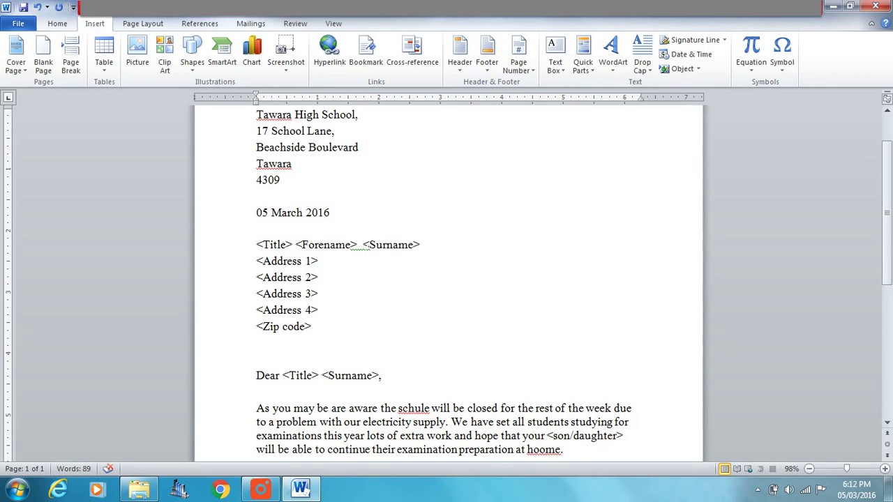
{"action": "scroll", "coordinate": [494, 223], "scroll_direction": "down", "scroll_amount": 2}
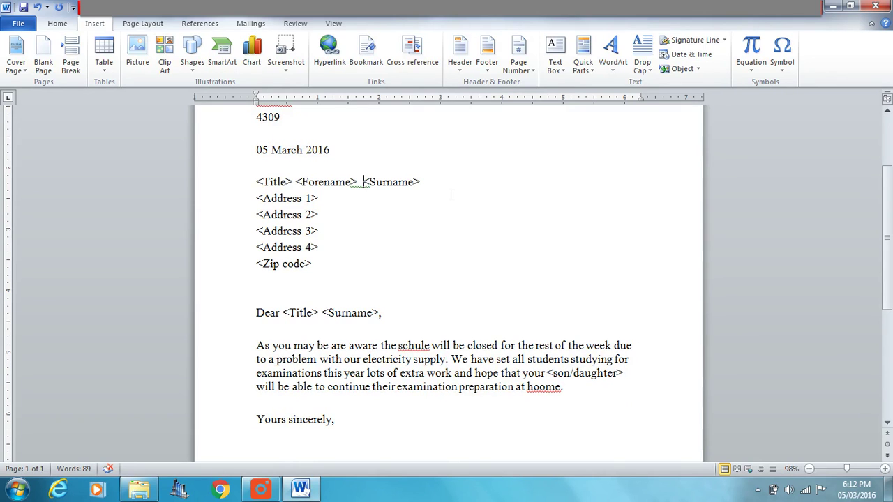
{"action": "key", "text": "BackSpace"}
Step: Correct the misspelled words schule and hoome in the letter body to school and home
{"action": "left_click", "coordinate": [414, 346]}
{"action": "right_click", "coordinate": [424, 346]}
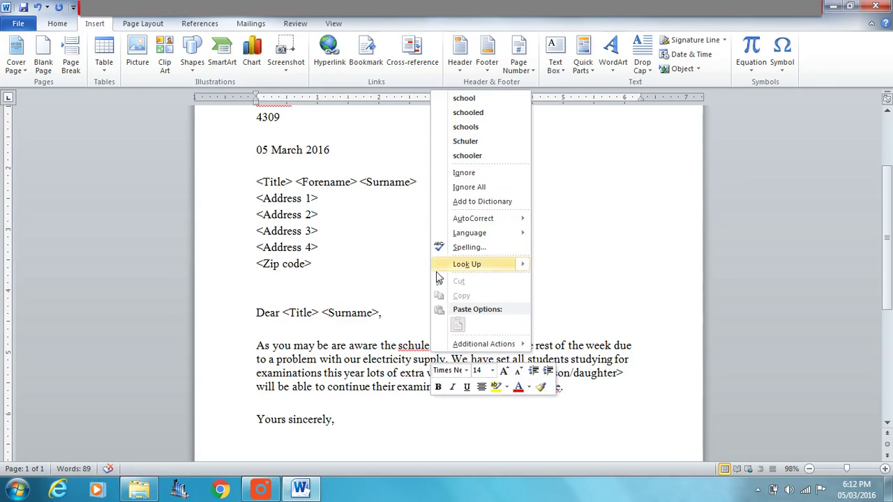
{"action": "left_click", "coordinate": [480, 97]}
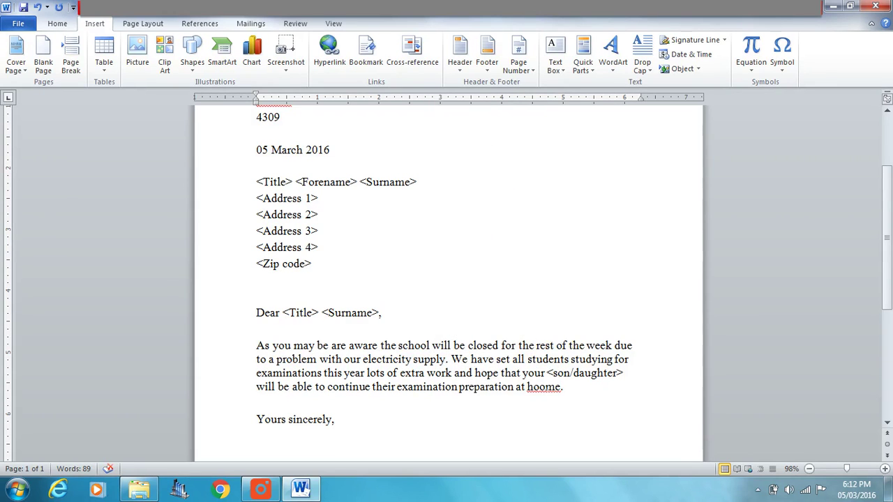
{"action": "right_click", "coordinate": [543, 388]}
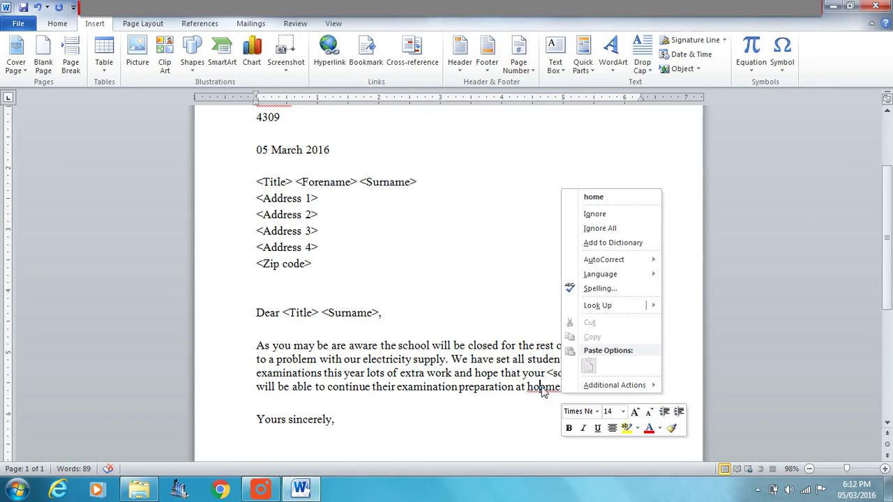
{"action": "left_click", "coordinate": [597, 197]}
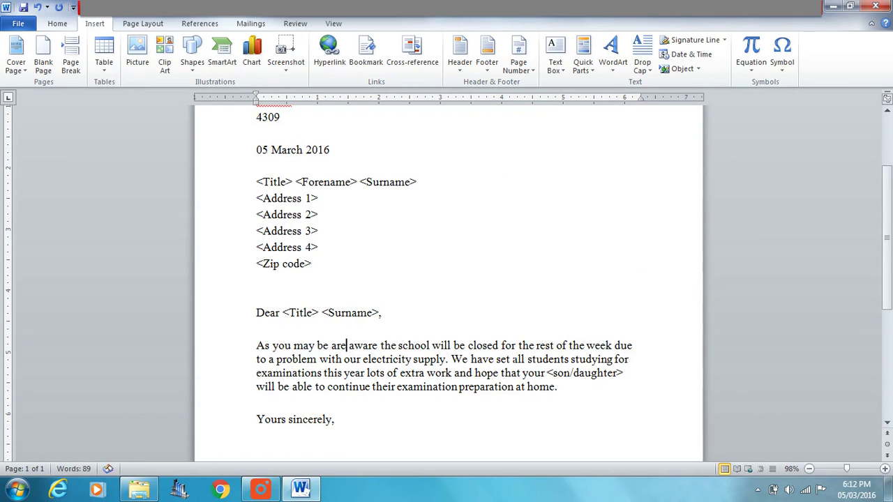
Step: Delete the surplus word "are" before "aware" in the opening sentence of the letter body
{"action": "key", "text": "BackSpace"}
{"action": "key", "text": "BackSpace"}
{"action": "key", "text": "BackSpace"}
{"action": "key", "text": "BackSpace"}
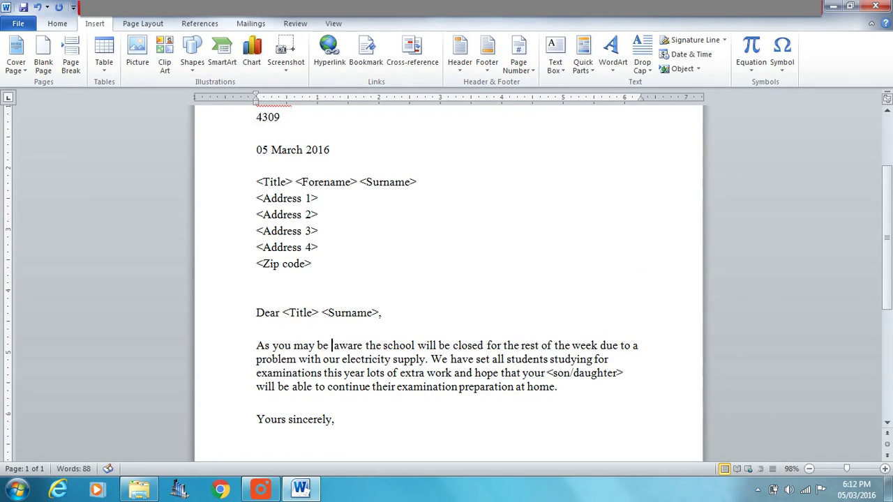
Step: Replace the headteacher's surname in the signature block with the new surname
{"action": "scroll", "coordinate": [447, 279], "scroll_direction": "down", "scroll_amount": 3}
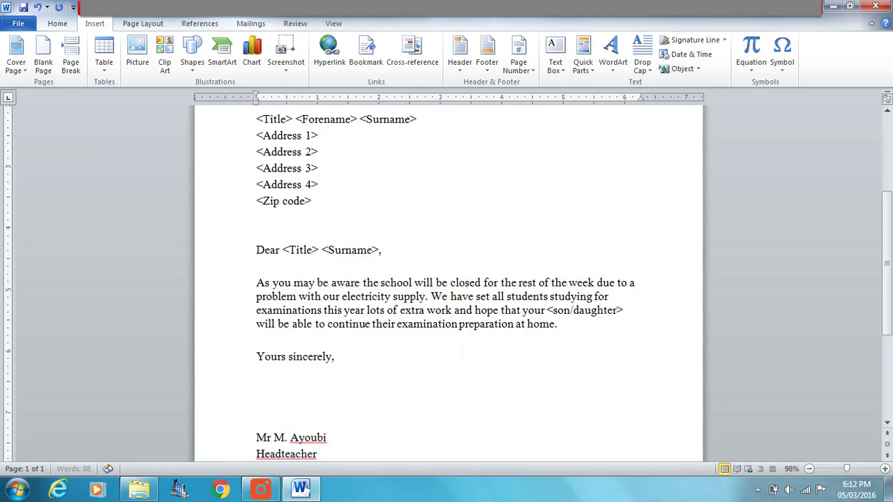
{"action": "double_click", "coordinate": [308, 406]}
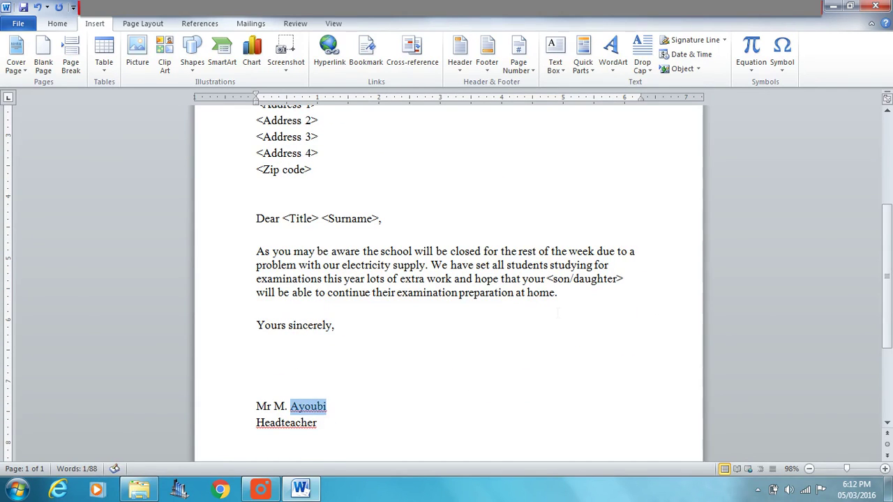
{"action": "type", "text": "McC"}
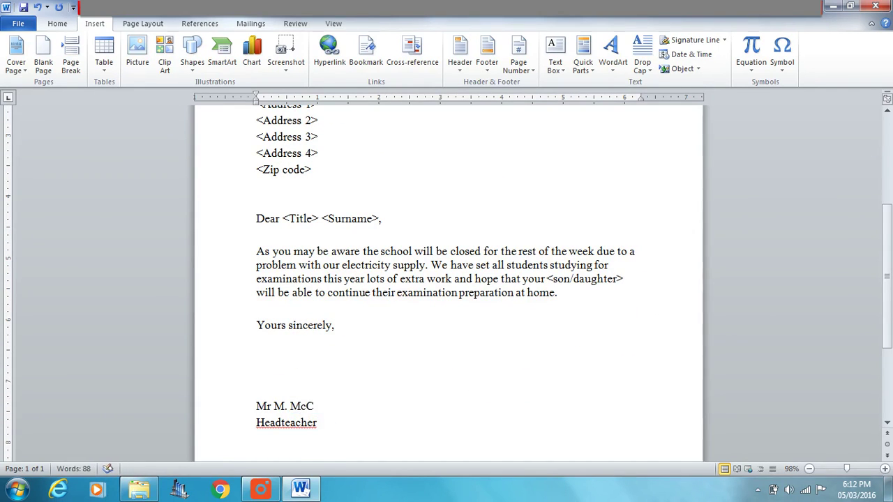
{"action": "type", "text": "oll"}
{"action": "left_click", "coordinate": [334, 326]}
{"action": "scroll", "coordinate": [447, 279], "scroll_direction": "up", "scroll_amount": 3}
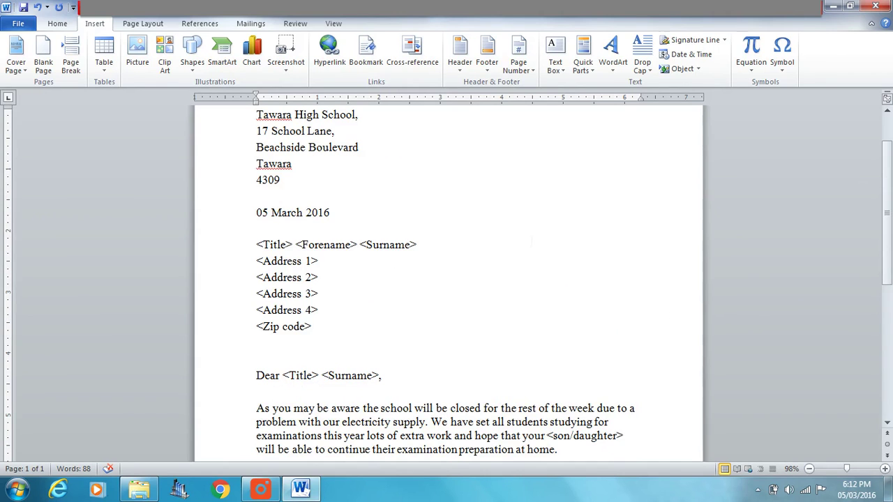
{"action": "scroll", "coordinate": [468, 274], "scroll_direction": "down", "scroll_amount": 2}
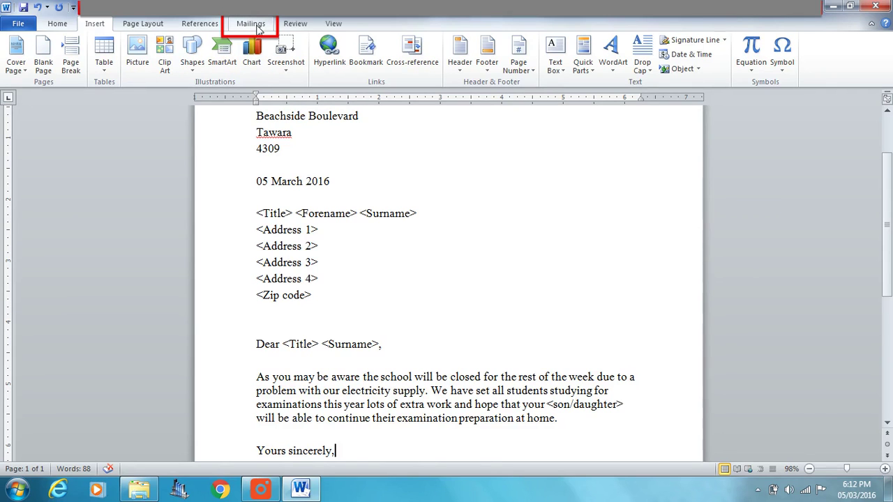
Step: Set the existing mmstudents list from the school folder in Documents as the mail merge recipient source
{"action": "left_click", "coordinate": [258, 27]}
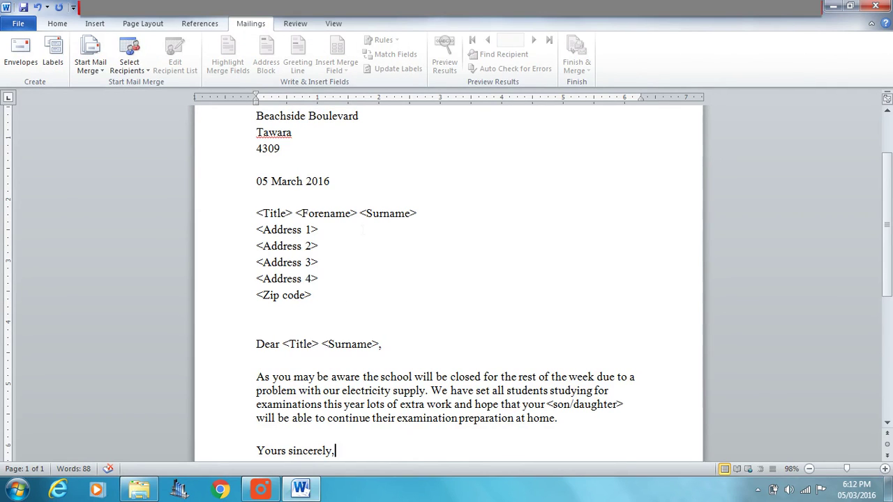
{"action": "left_click", "coordinate": [145, 73]}
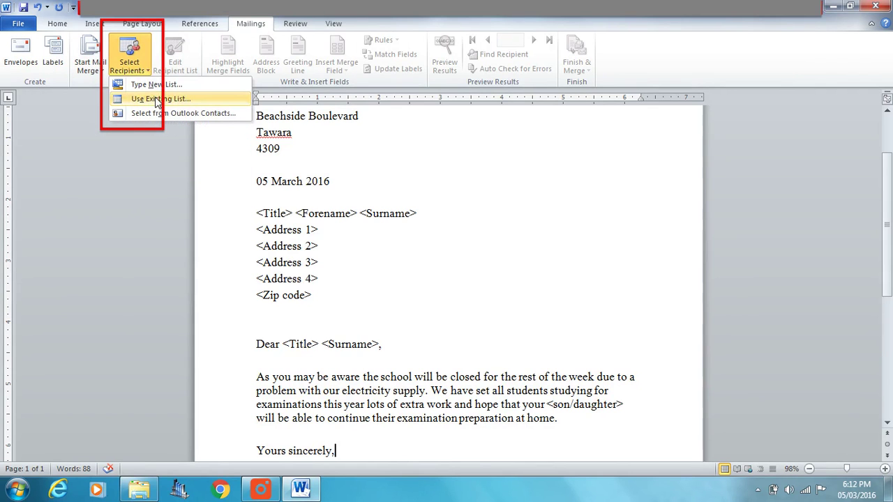
{"action": "left_click", "coordinate": [156, 100]}
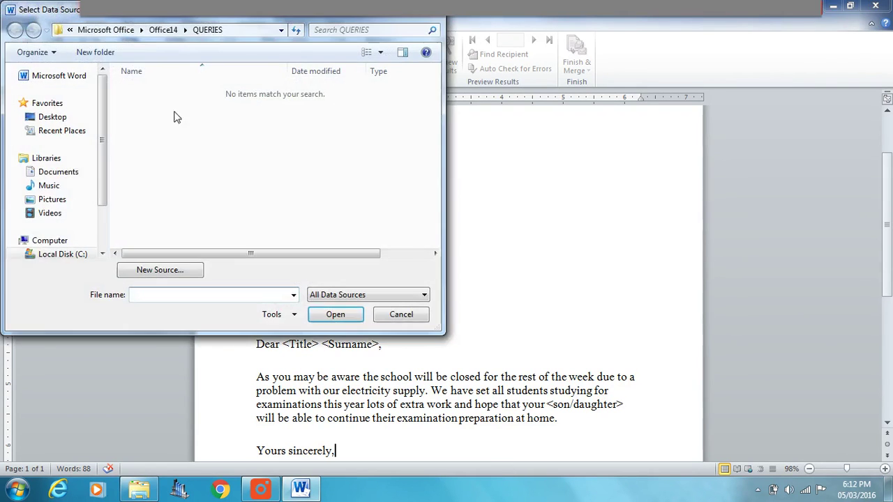
{"action": "left_click", "coordinate": [52, 172]}
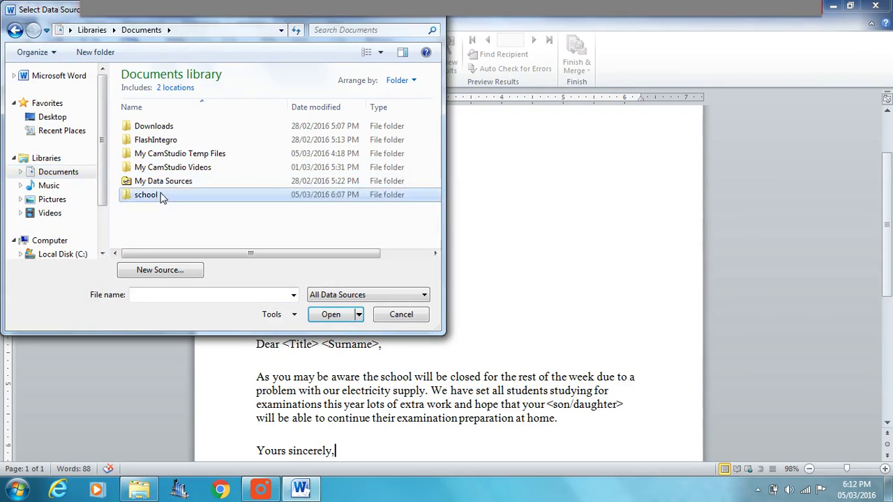
{"action": "double_click", "coordinate": [159, 193]}
{"action": "left_click", "coordinate": [157, 141]}
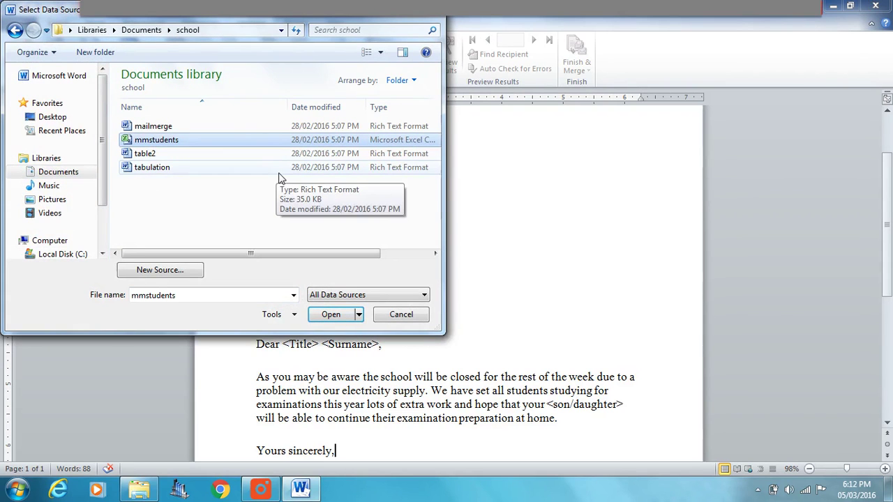
{"action": "left_click", "coordinate": [330, 315]}
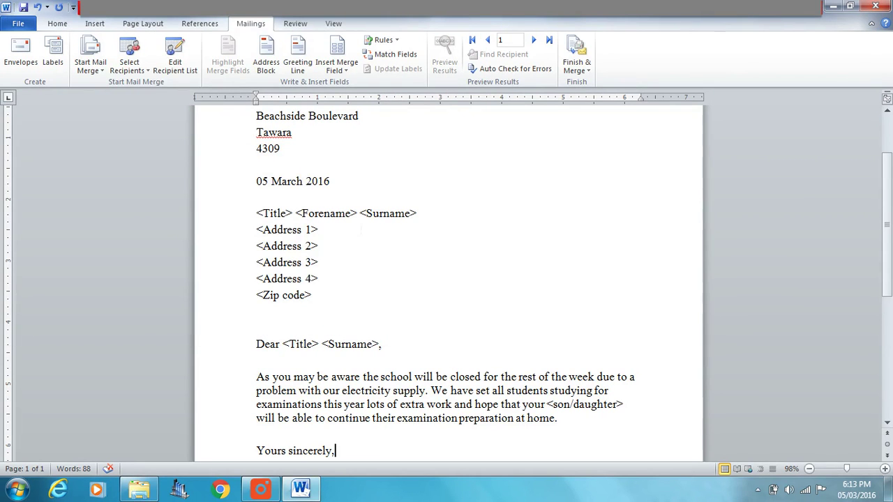
Step: Replace the <Title> placeholder in the recipient's name line with the Title merge field
{"action": "scroll", "coordinate": [432, 229], "scroll_direction": "up", "scroll_amount": 1}
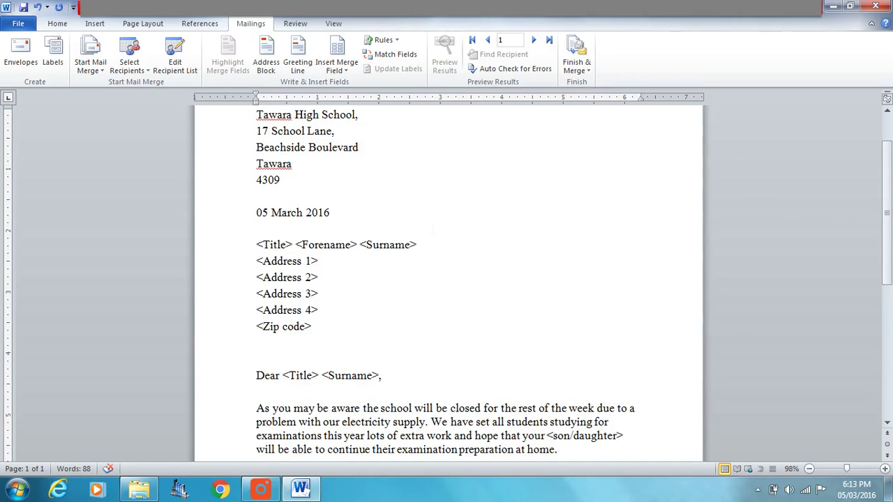
{"action": "left_click_drag", "start_coordinate": [293, 245], "coordinate": [256, 245]}
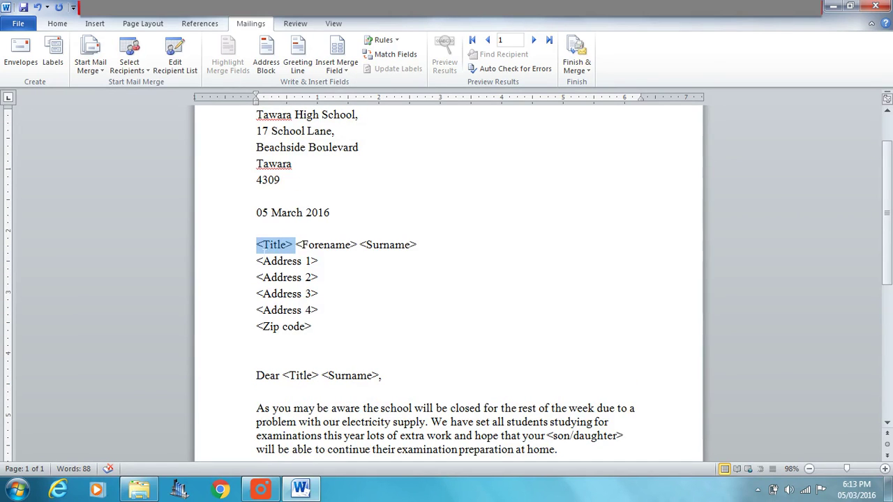
{"action": "left_click", "coordinate": [347, 70]}
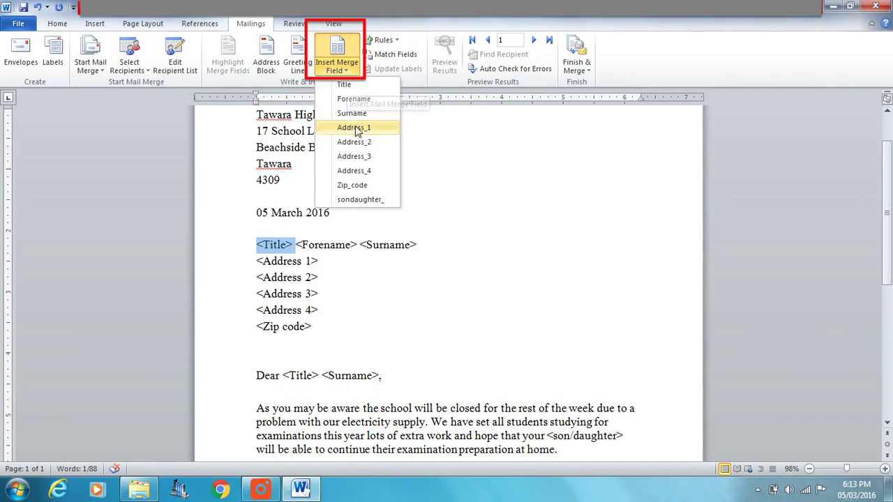
{"action": "left_click", "coordinate": [349, 86]}
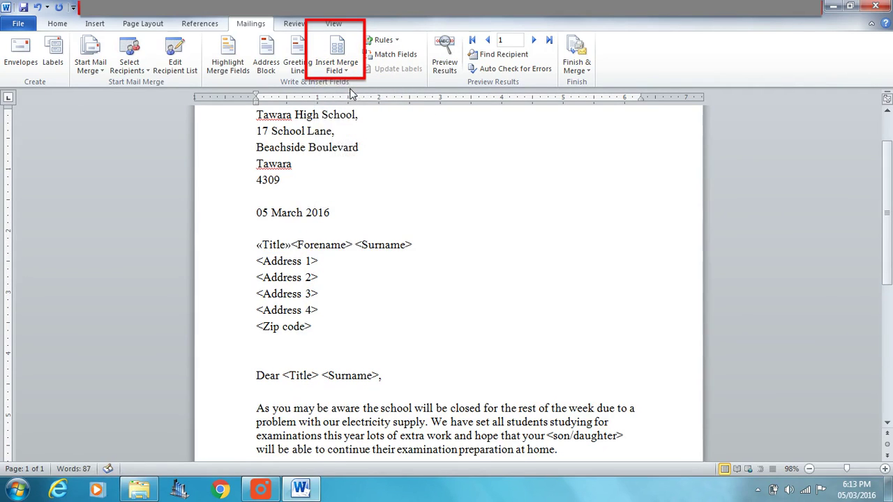
Step: Replace <Forename> and <Surname> in the recipient's name line with the Forename and Surname merge fields, keeping a space between all name fields
{"action": "mouse_move", "coordinate": [295, 245]}
{"action": "left_mouse_down"}
{"action": "mouse_move", "coordinate": [356, 245]}
{"action": "mouse_move", "coordinate": [257, 245]}
{"action": "mouse_move", "coordinate": [301, 245]}
{"action": "left_mouse_up"}
{"action": "left_click", "coordinate": [337, 64]}
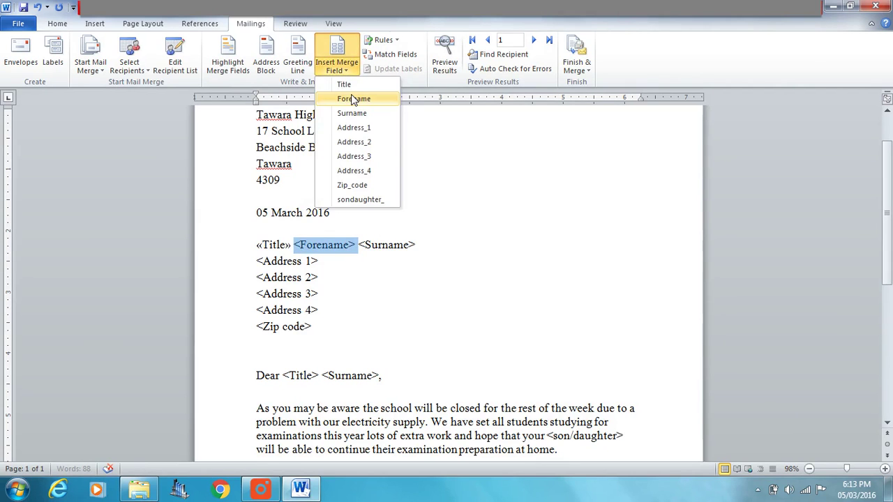
{"action": "left_click", "coordinate": [353, 94]}
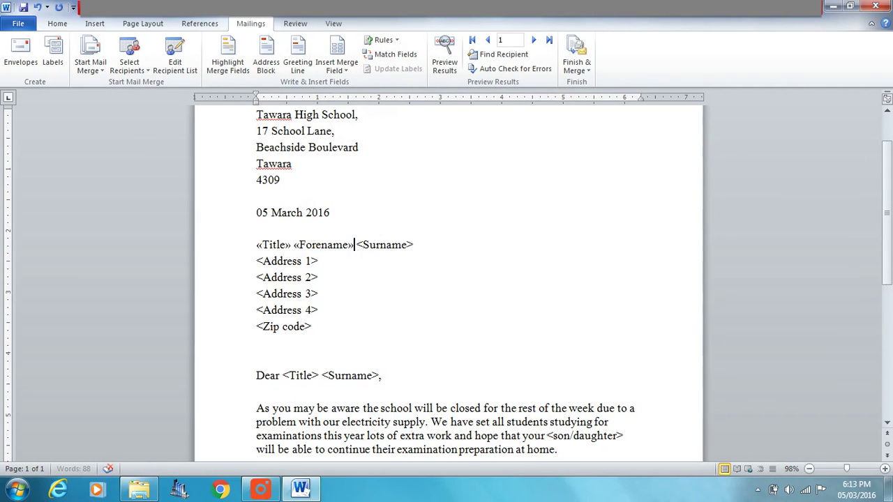
{"action": "mouse_move", "coordinate": [354, 245]}
{"action": "left_mouse_down"}
{"action": "mouse_move", "coordinate": [418, 245]}
{"action": "mouse_move", "coordinate": [363, 245]}
{"action": "left_mouse_up"}
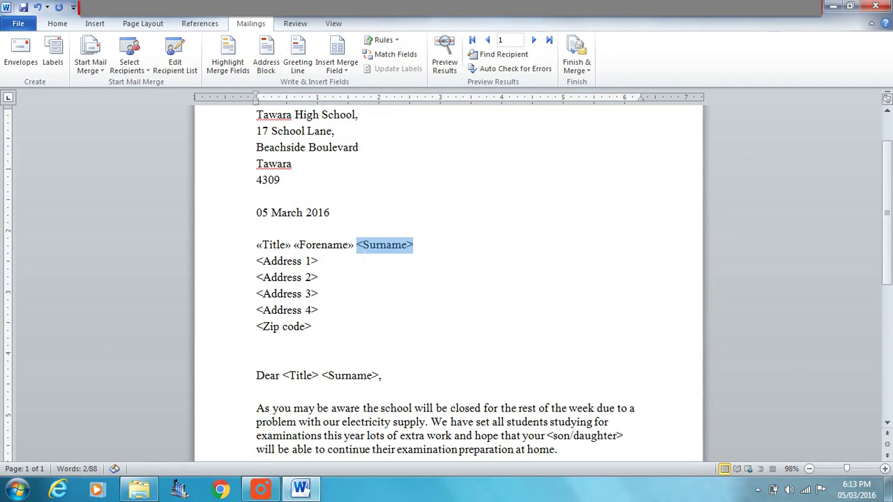
{"action": "left_click", "coordinate": [337, 64]}
{"action": "left_click", "coordinate": [352, 113]}
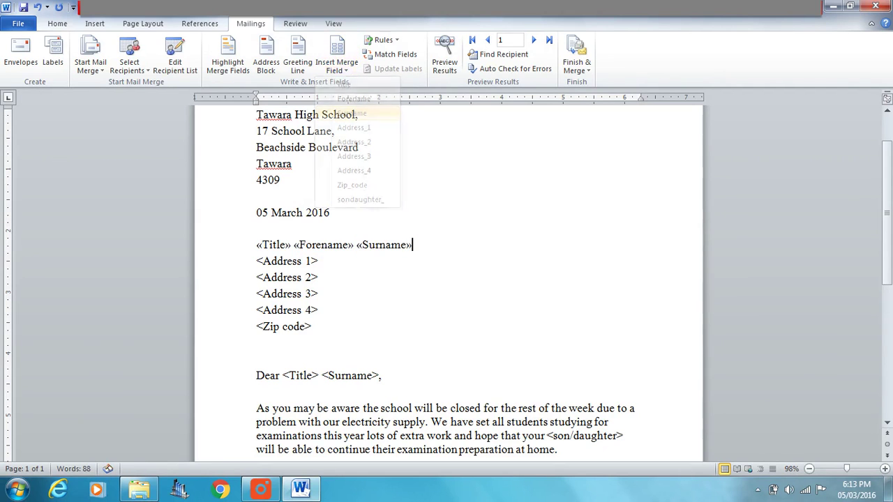
Step: Replace the <Address 1> placeholder with the Address_1 merge field
{"action": "key", "text": "ctrl+shift+Left"}
{"action": "key", "text": "ctrl+shift+Left"}
{"action": "key", "text": "ctrl+shift+Left"}
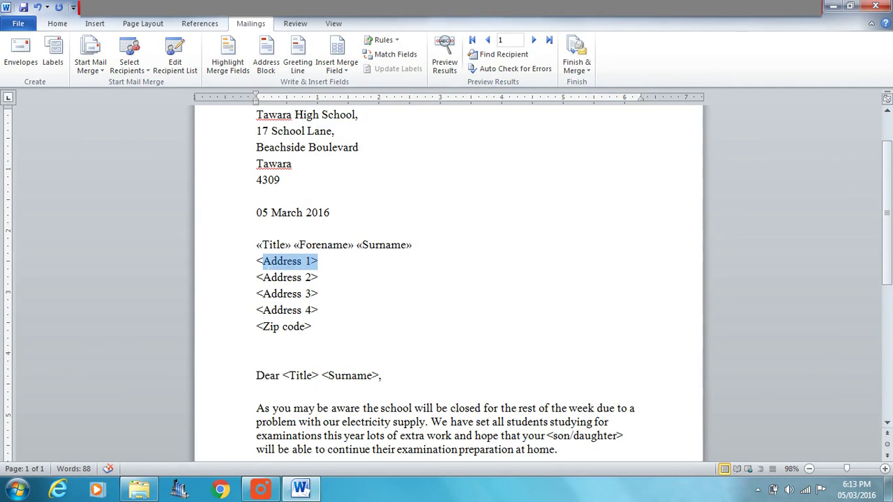
{"action": "key", "text": "ctrl+shift+Left"}
{"action": "left_click", "coordinate": [339, 66]}
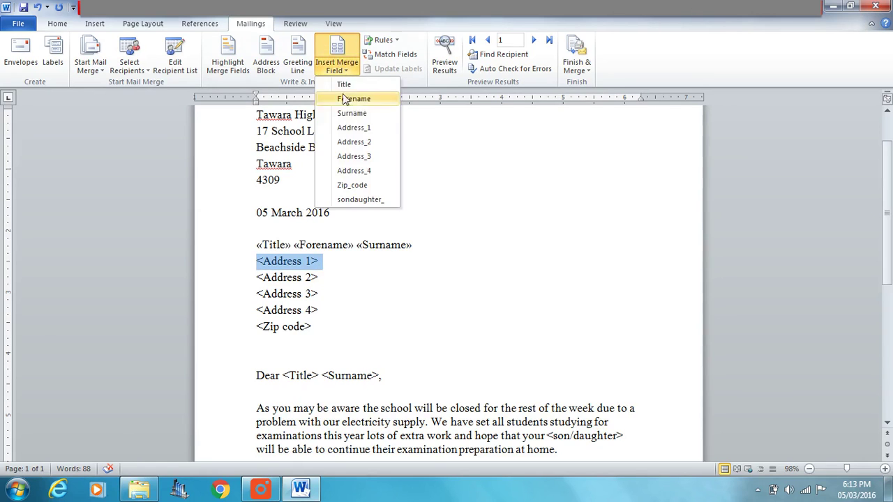
{"action": "left_click", "coordinate": [354, 127]}
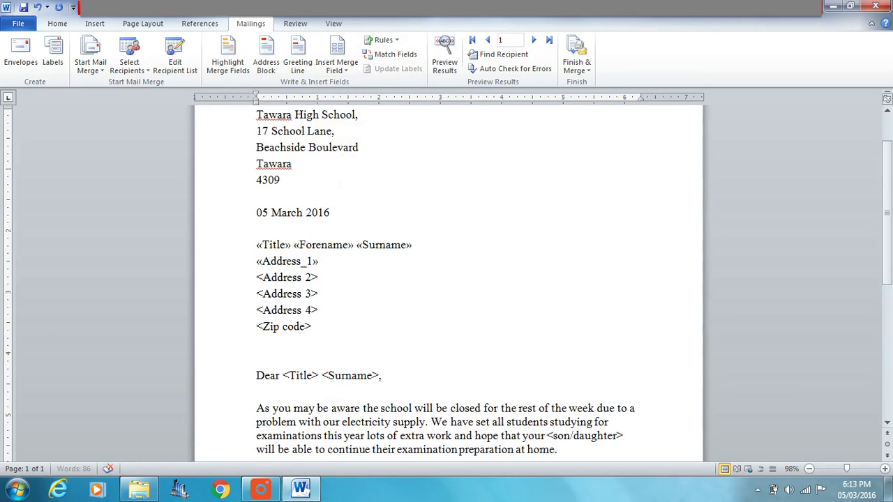
Step: Replace the <Address 2> placeholder with the Address_2 merge field, keeping <Address 3> on its own line
{"action": "key", "text": "Down"}
{"action": "key", "text": "ctrl+shift+Left"}
{"action": "key", "text": "ctrl+shift+Left"}
{"action": "key", "text": "ctrl+shift+Left"}
{"action": "key", "text": "ctrl+shift+Left"}
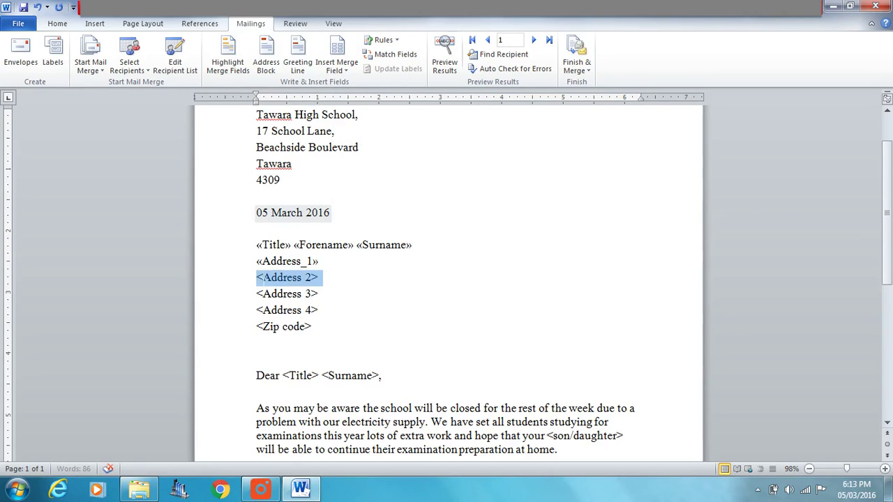
{"action": "left_click", "coordinate": [335, 77]}
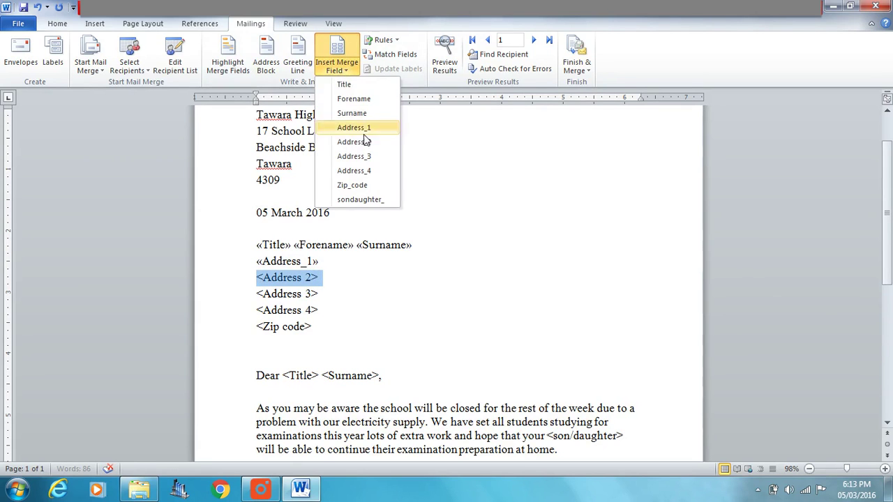
{"action": "left_click", "coordinate": [349, 142]}
{"action": "key", "text": "Return"}
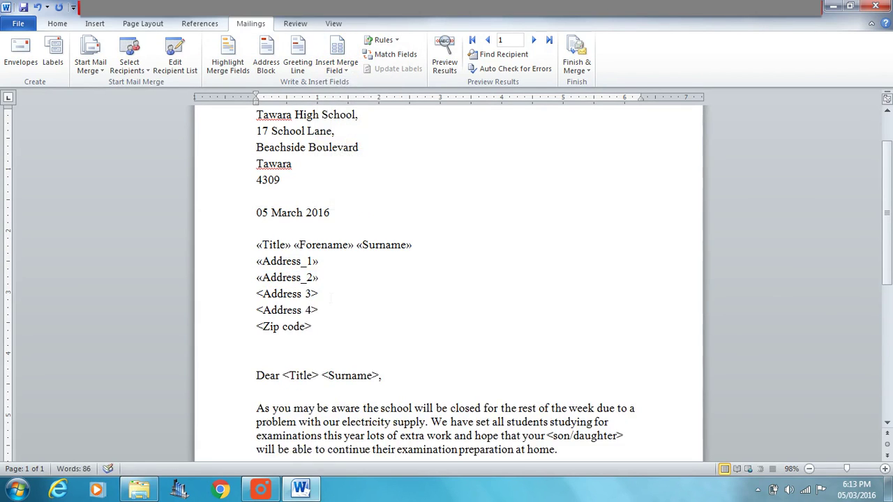
Step: Replace the <Address 3> placeholder with the Address_3 merge field
{"action": "key", "text": "End"}
{"action": "key", "text": "shift+Right"}
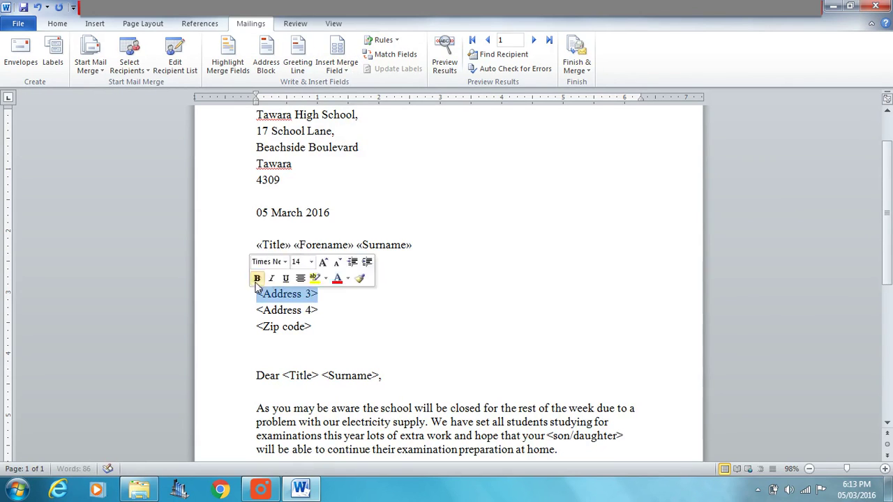
{"action": "left_click", "coordinate": [337, 68]}
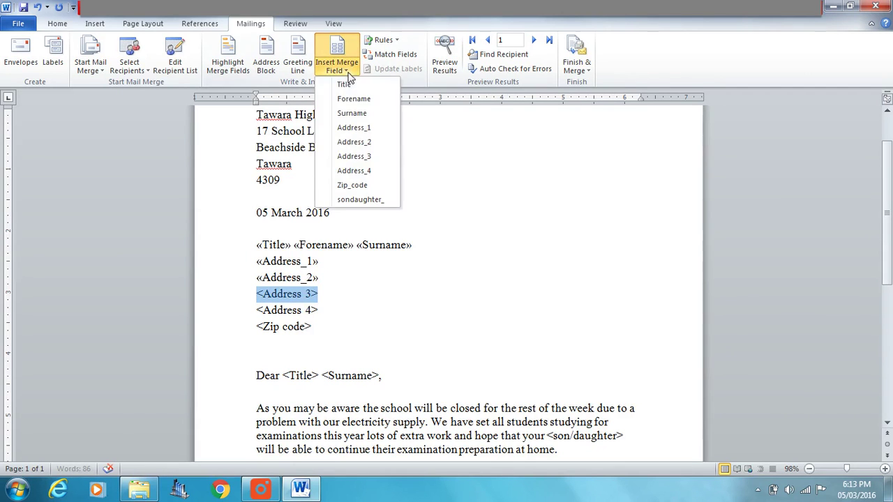
{"action": "left_click", "coordinate": [360, 157]}
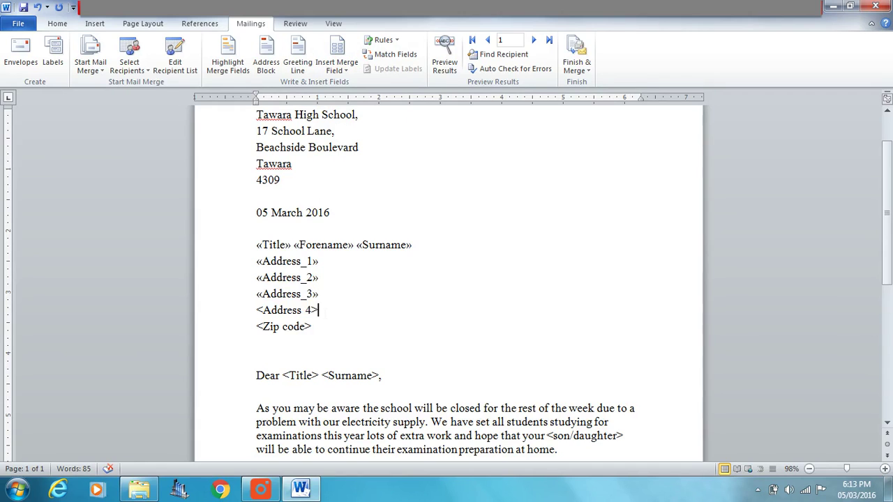
Step: Replace the <Address 4> placeholder in the recipient's address with the Zip_code merge field
{"action": "key", "text": "shift+Home"}
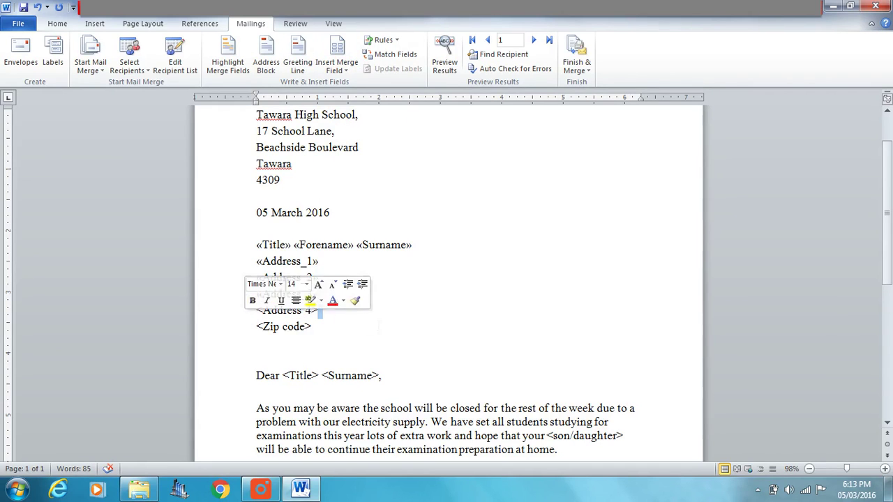
{"action": "left_click", "coordinate": [333, 310]}
{"action": "key", "text": "shift+Home"}
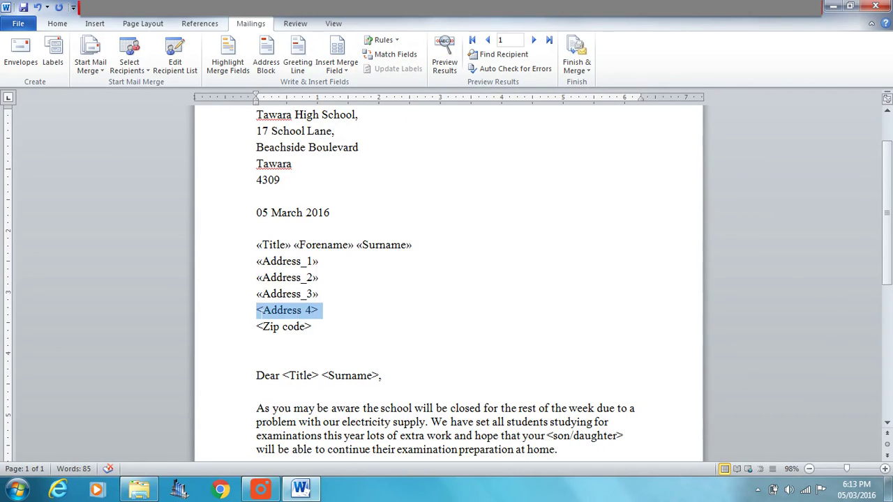
{"action": "left_click", "coordinate": [337, 66]}
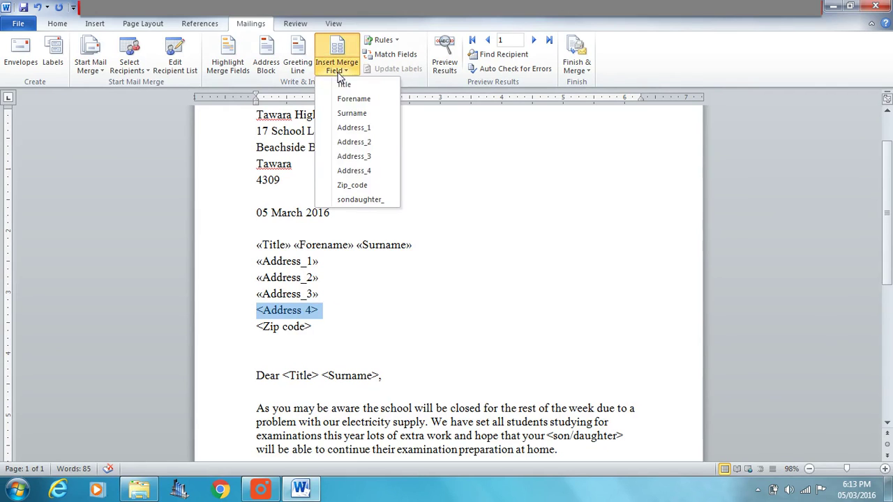
{"action": "left_click", "coordinate": [353, 185]}
{"action": "key", "text": "Return"}
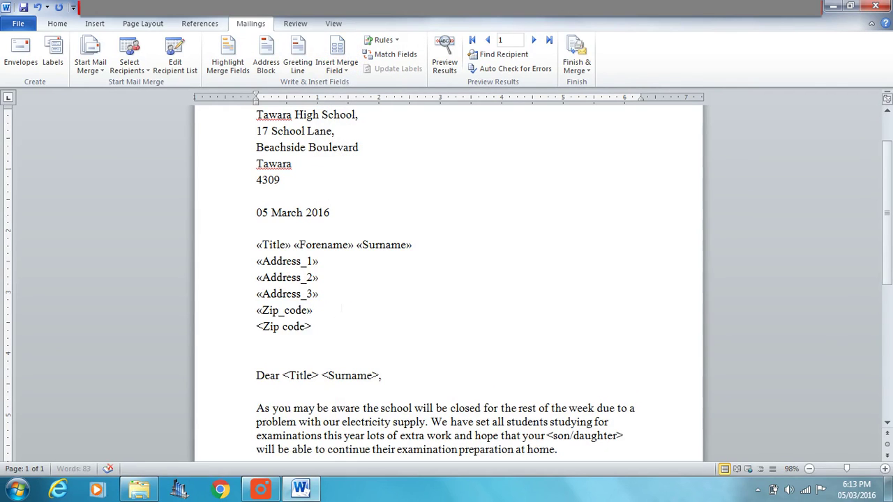
Step: Replace the <Zip code> placeholder on the last address line with the Zip_code merge field
{"action": "left_click_drag", "start_coordinate": [325, 328], "coordinate": [260, 328]}
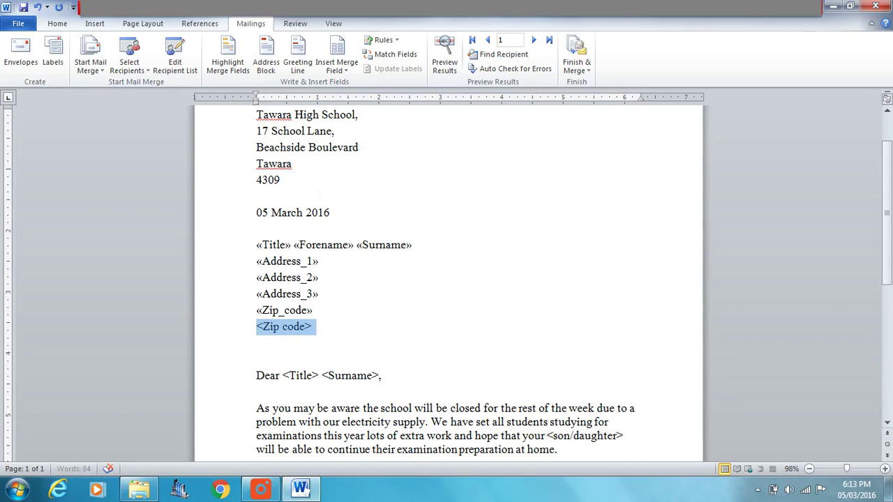
{"action": "left_click", "coordinate": [342, 66]}
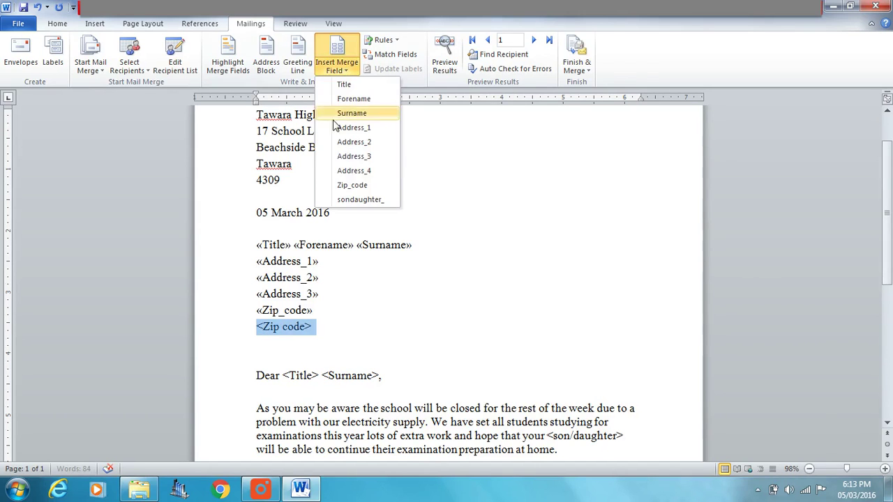
{"action": "left_click", "coordinate": [351, 185]}
Step: Replace <Title> and <Surname> in the Dear line with the Title and Surname merge fields, keeping a space between them
{"action": "scroll", "coordinate": [446, 279], "scroll_direction": "down", "scroll_amount": 1}
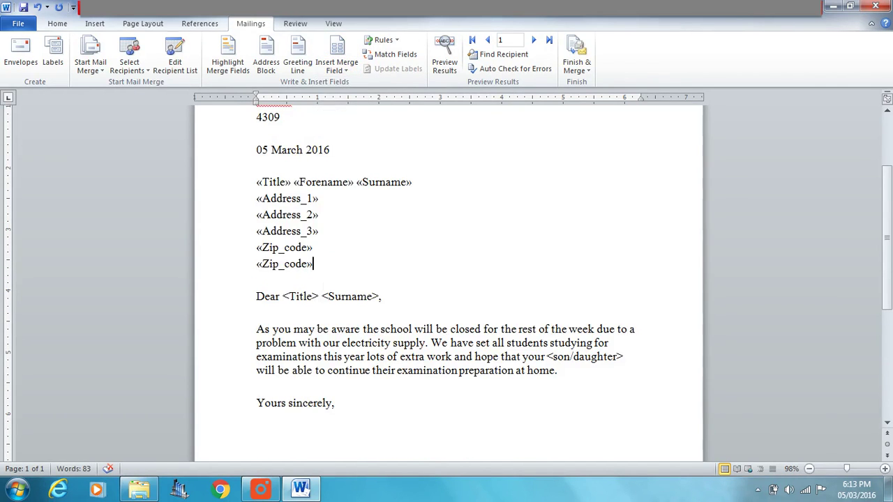
{"action": "left_click_drag", "start_coordinate": [318, 296], "coordinate": [290, 299]}
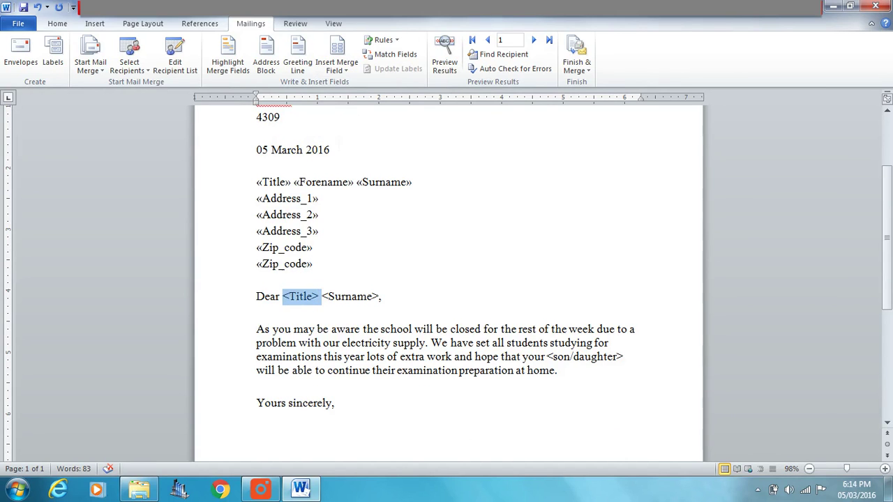
{"action": "left_click", "coordinate": [337, 70]}
{"action": "left_click", "coordinate": [344, 84]}
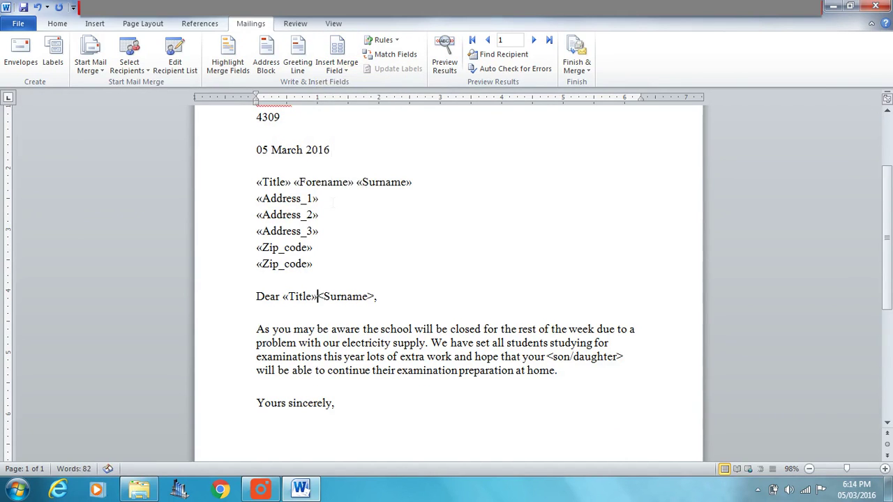
{"action": "left_click_drag", "start_coordinate": [324, 297], "coordinate": [377, 298]}
{"action": "left_click", "coordinate": [337, 67]}
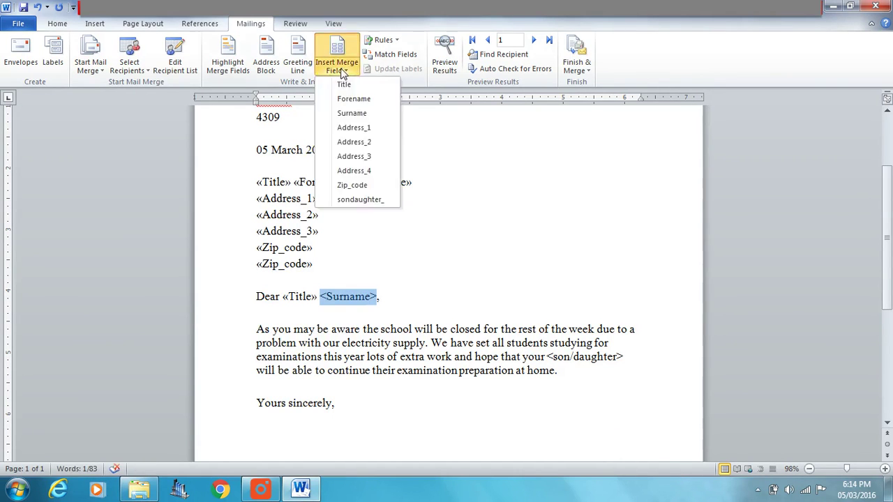
{"action": "left_click", "coordinate": [356, 113]}
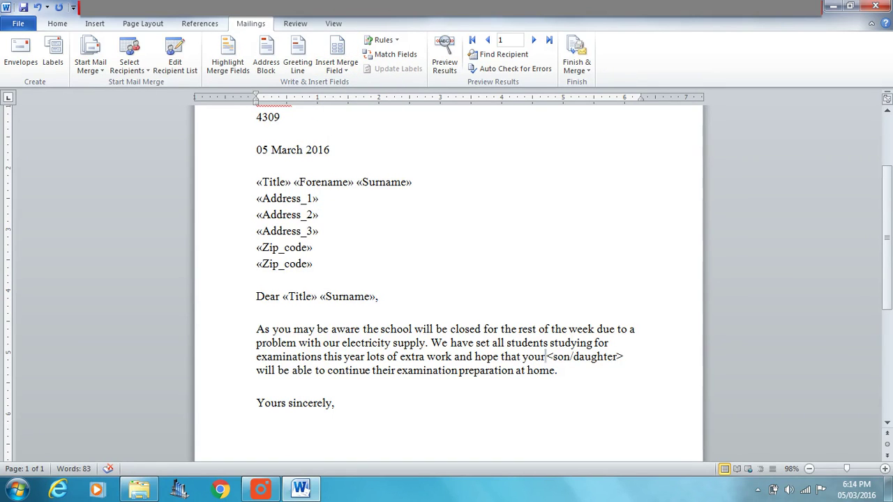
Step: Replace the <son/daughter> placeholder in the body paragraph with the sondaughter_ merge field
{"action": "mouse_move", "coordinate": [547, 357]}
{"action": "left_mouse_down"}
{"action": "mouse_move", "coordinate": [613, 356]}
{"action": "mouse_move", "coordinate": [548, 357]}
{"action": "left_mouse_up"}
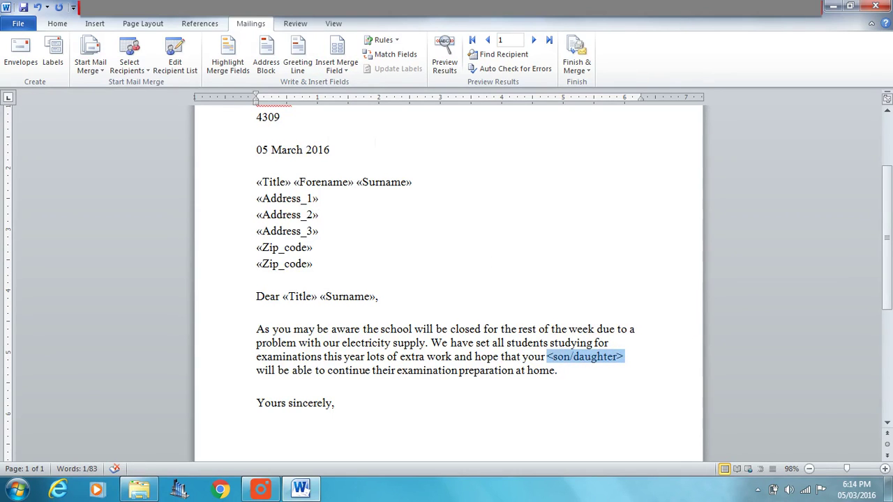
{"action": "left_click", "coordinate": [337, 64]}
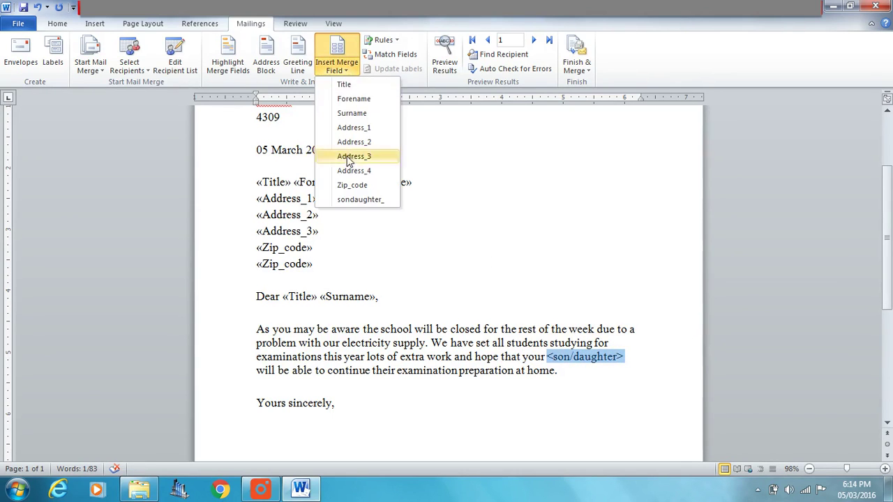
{"action": "left_click", "coordinate": [357, 200]}
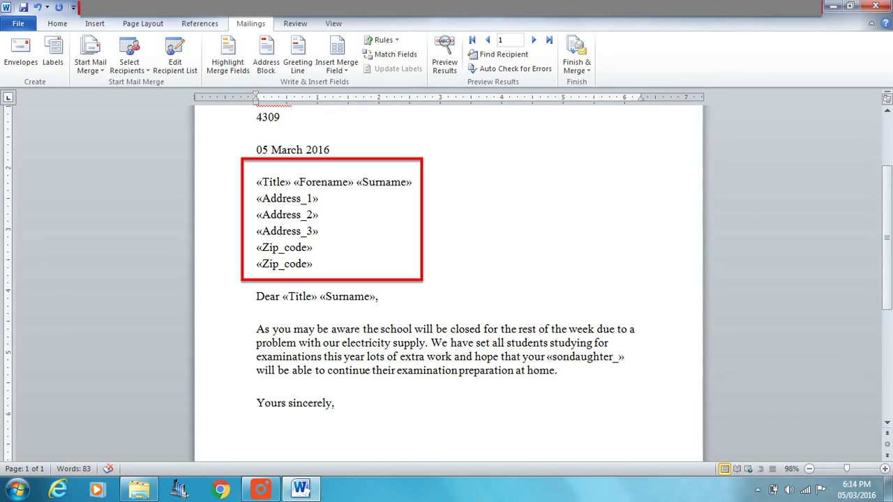
Step: Finish the merge by generating editable individual letters for all records
{"action": "scroll", "coordinate": [425, 370], "scroll_direction": "down", "scroll_amount": 3}
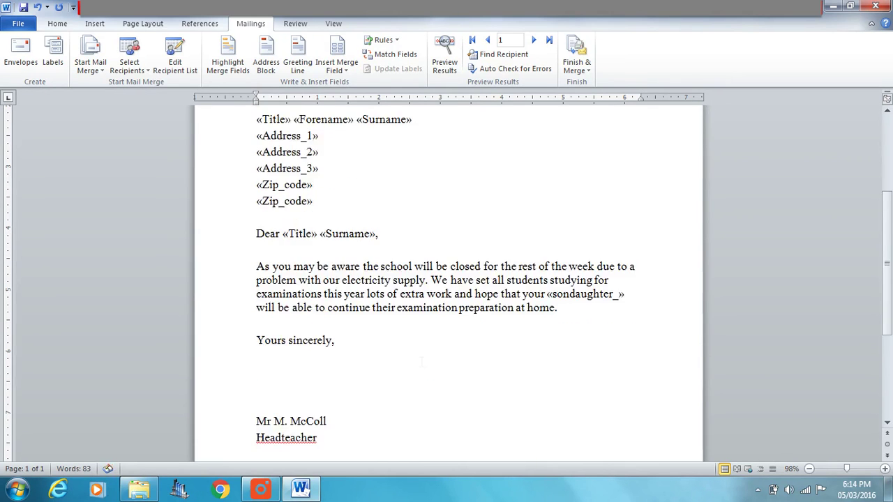
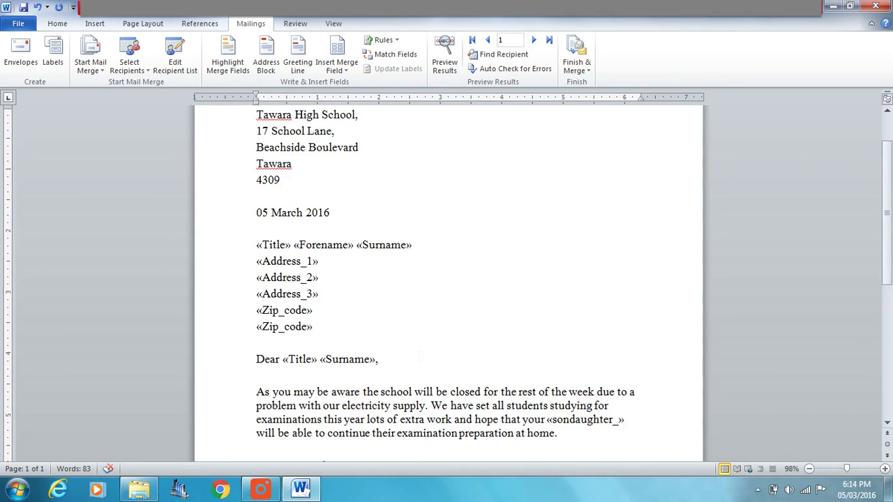
{"action": "left_click", "coordinate": [584, 69]}
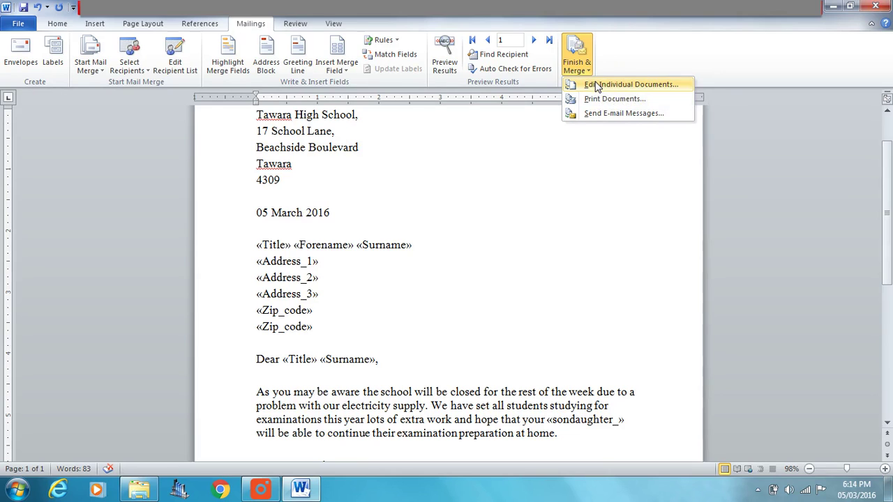
{"action": "left_click", "coordinate": [597, 85]}
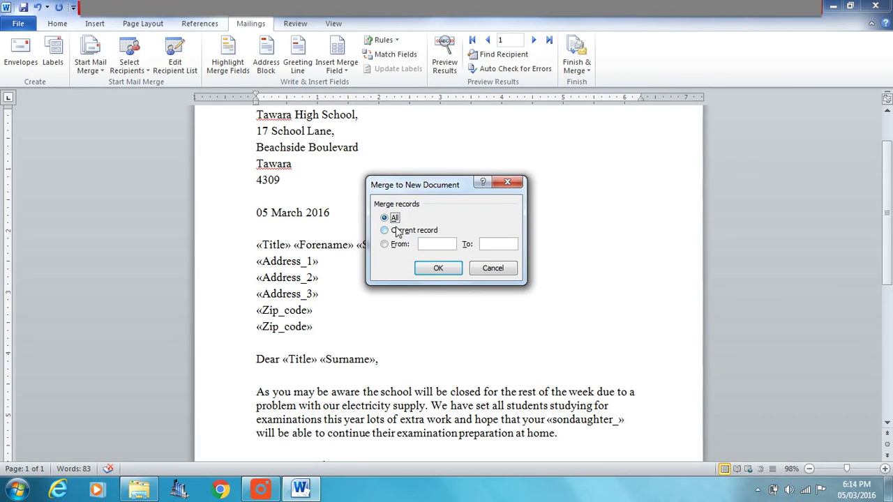
{"action": "left_click", "coordinate": [450, 268]}
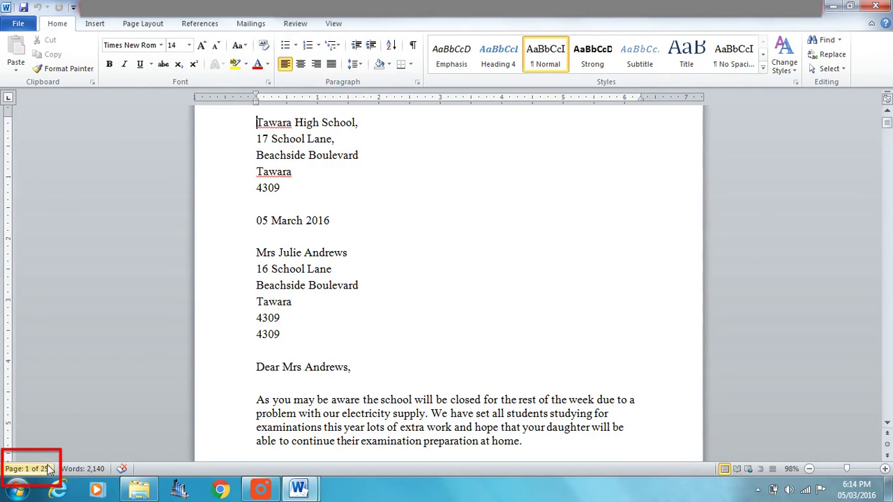
Step: Examine the recipient address lines, especially the zip codes, in the first three merged letters
{"action": "scroll", "coordinate": [449, 279], "scroll_direction": "down", "scroll_amount": 15}
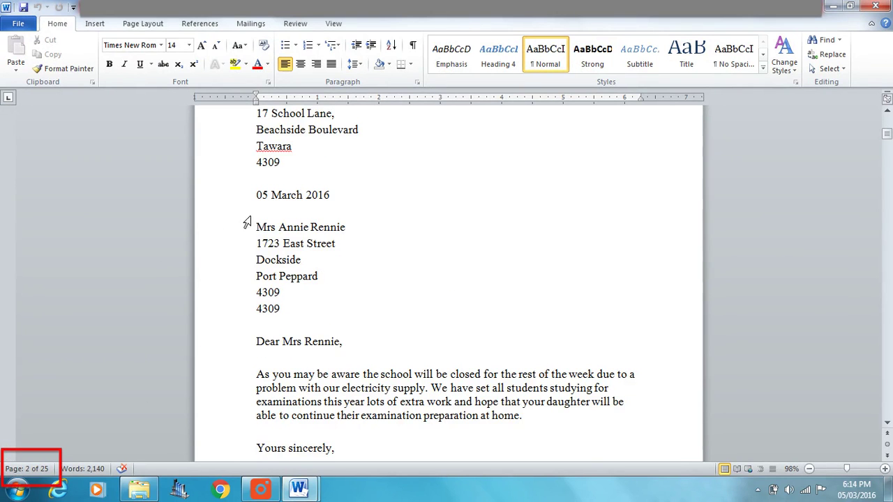
{"action": "left_click_drag", "start_coordinate": [257, 227], "coordinate": [282, 310]}
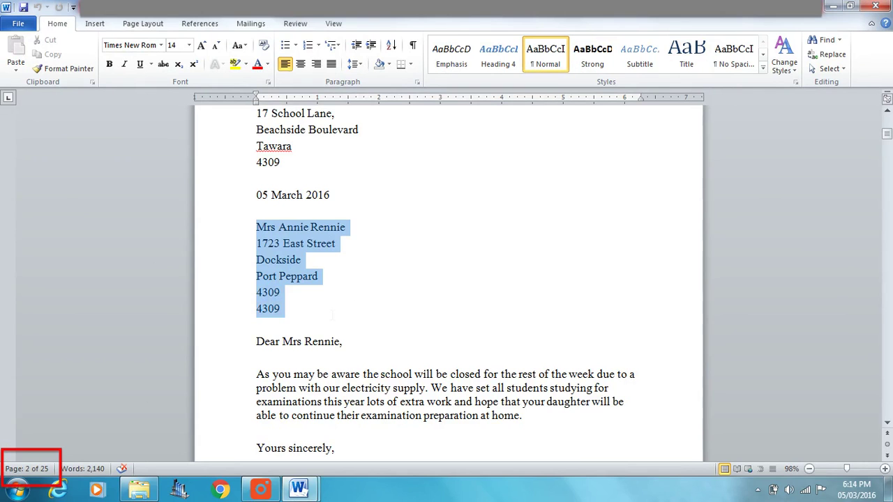
{"action": "left_click", "coordinate": [471, 233]}
{"action": "scroll", "coordinate": [468, 241], "scroll_direction": "down", "scroll_amount": 15}
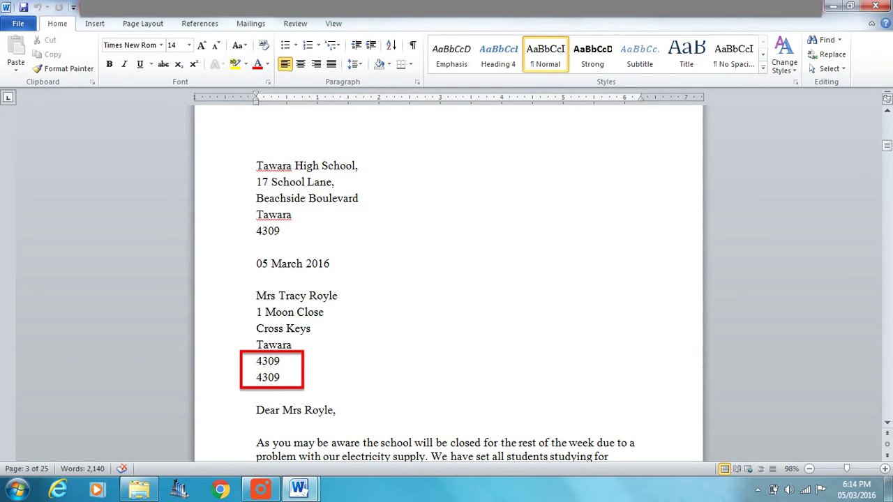
{"action": "double_click", "coordinate": [277, 377]}
{"action": "scroll", "coordinate": [508, 277], "scroll_direction": "up", "scroll_amount": 2}
{"action": "scroll", "coordinate": [506, 278], "scroll_direction": "up", "scroll_amount": 12}
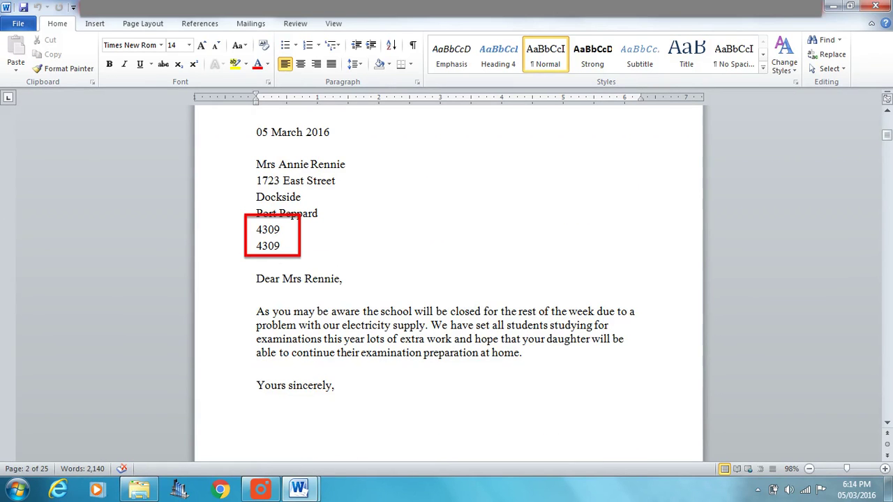
{"action": "double_click", "coordinate": [280, 246]}
{"action": "left_click", "coordinate": [319, 213]}
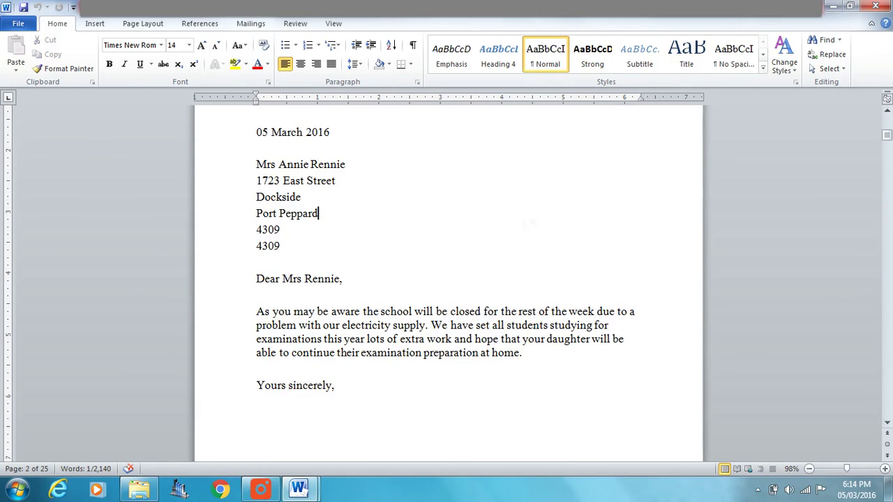
{"action": "scroll", "coordinate": [527, 226], "scroll_direction": "up", "scroll_amount": 5}
{"action": "scroll", "coordinate": [526, 225], "scroll_direction": "up", "scroll_amount": 14}
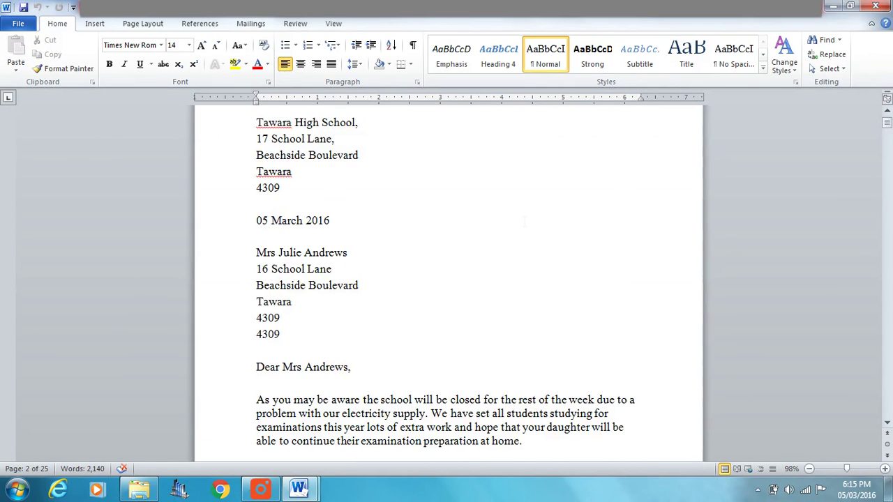
{"action": "left_click", "coordinate": [257, 350]}
{"action": "left_click_drag", "start_coordinate": [257, 334], "coordinate": [281, 334]}
{"action": "left_click", "coordinate": [679, 195]}
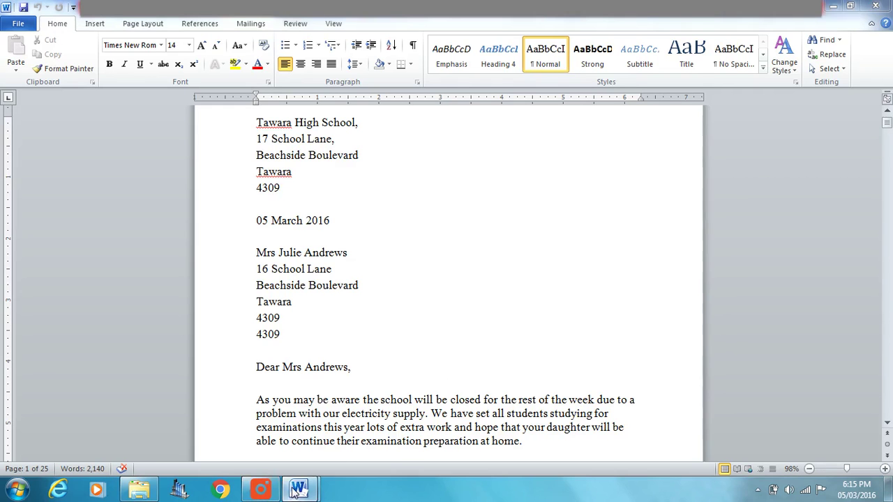
Step: Close the merged letters document without saving and return to the mailmerge letter
{"action": "mouse_move", "coordinate": [299, 488]}
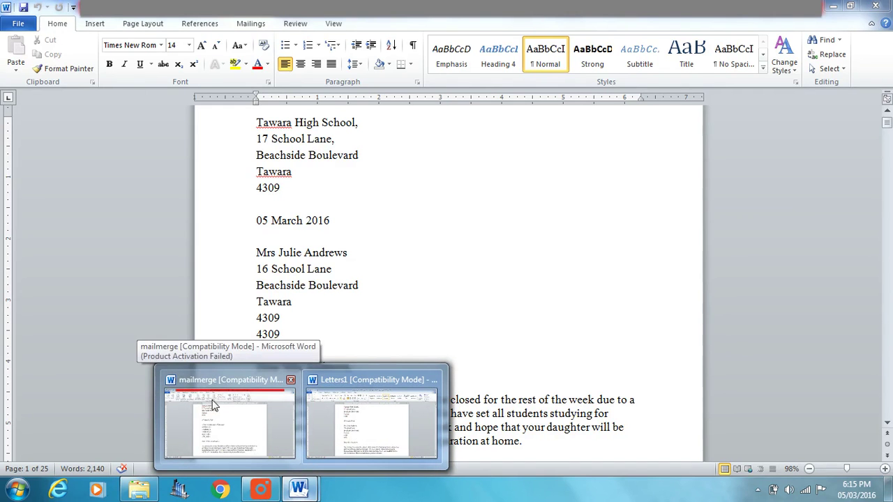
{"action": "mouse_move", "coordinate": [244, 398]}
{"action": "left_click", "coordinate": [409, 395]}
{"action": "left_click", "coordinate": [884, 6]}
{"action": "left_click", "coordinate": [458, 256]}
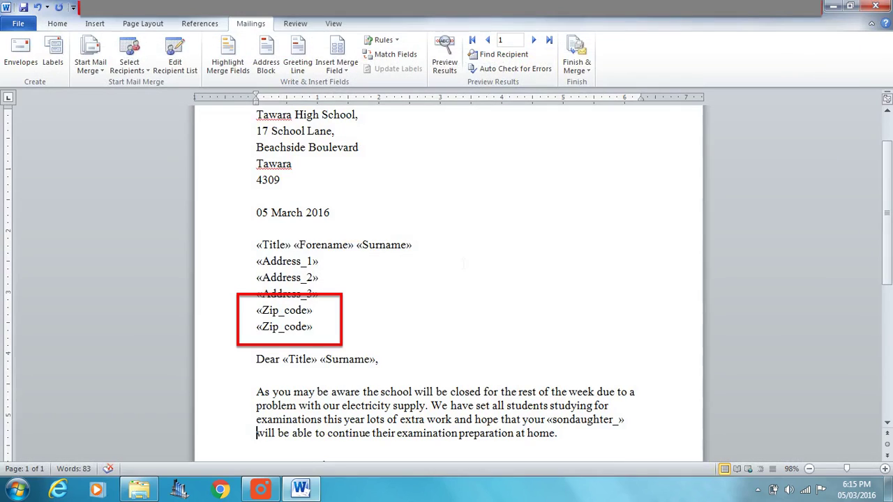
Step: Delete the second Zip_code field from the recipient's address and merge all records into a new document of individual letters
{"action": "left_click_drag", "start_coordinate": [318, 327], "coordinate": [256, 329]}
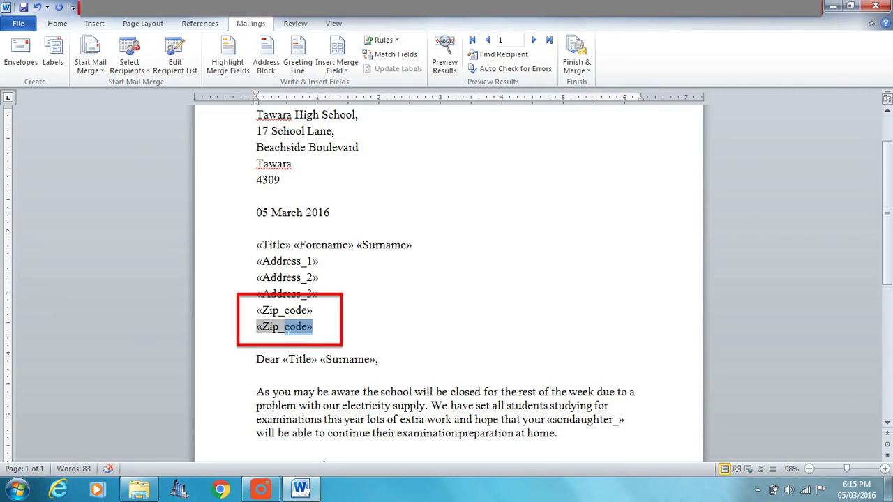
{"action": "key", "text": "Delete"}
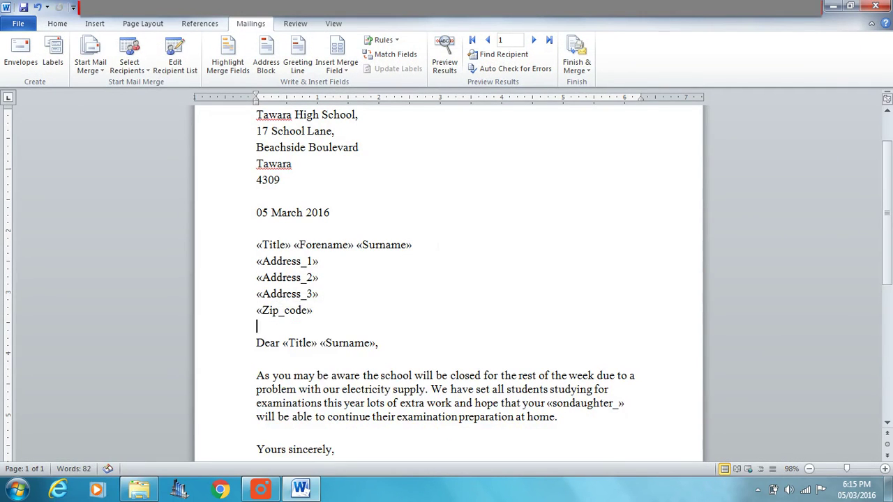
{"action": "left_click", "coordinate": [584, 70]}
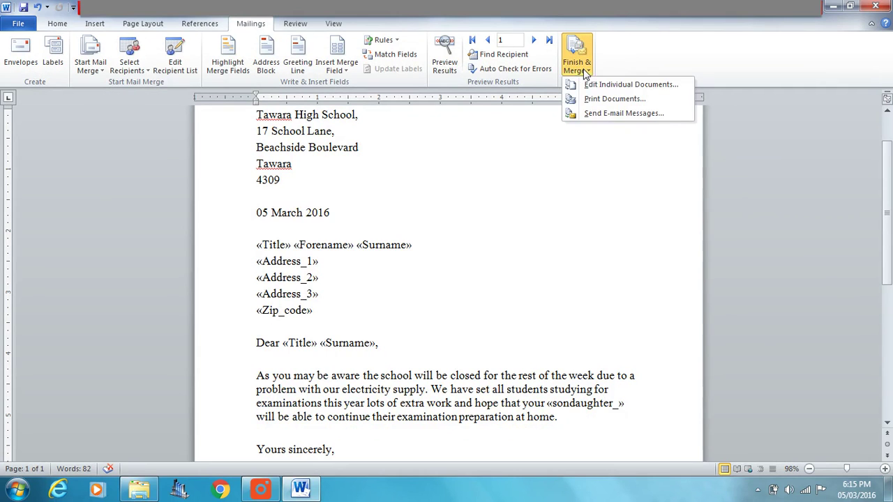
{"action": "left_click", "coordinate": [588, 85]}
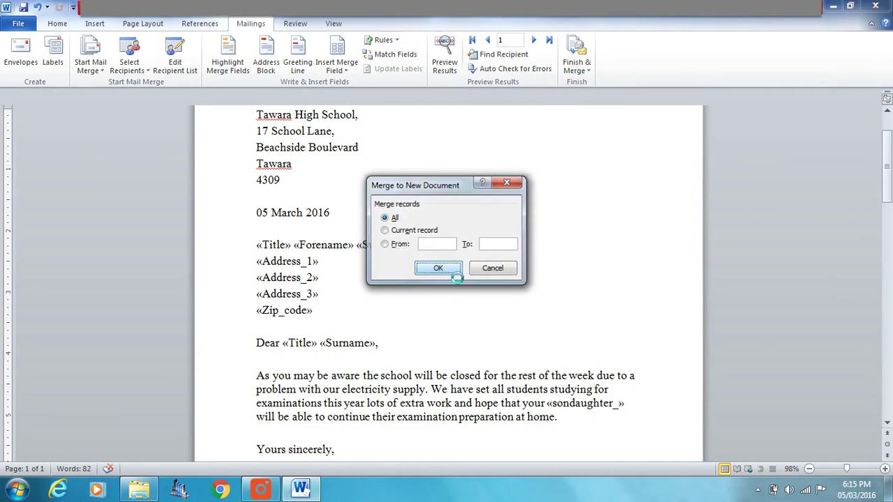
{"action": "left_click", "coordinate": [447, 274]}
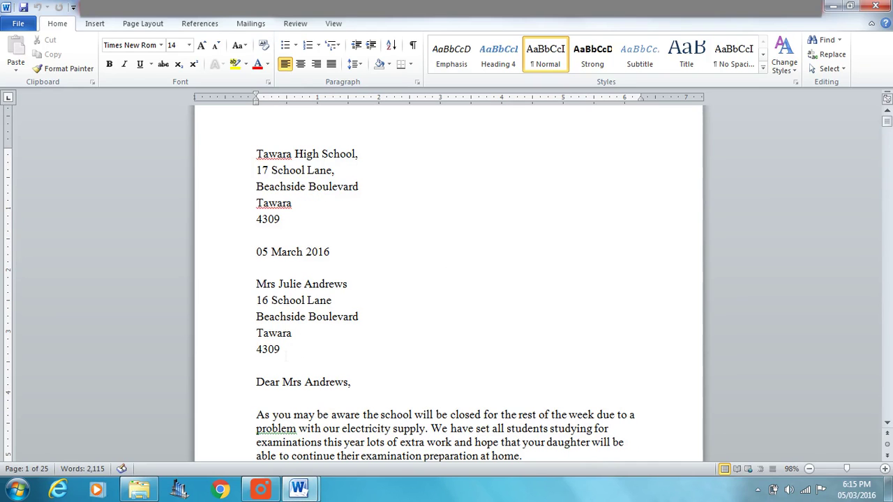
Step: Check the zip code and address lines in the newly merged letters
{"action": "left_click_drag", "start_coordinate": [281, 349], "coordinate": [256, 349]}
{"action": "left_click", "coordinate": [515, 269]}
{"action": "scroll", "coordinate": [515, 271], "scroll_direction": "down", "scroll_amount": 15}
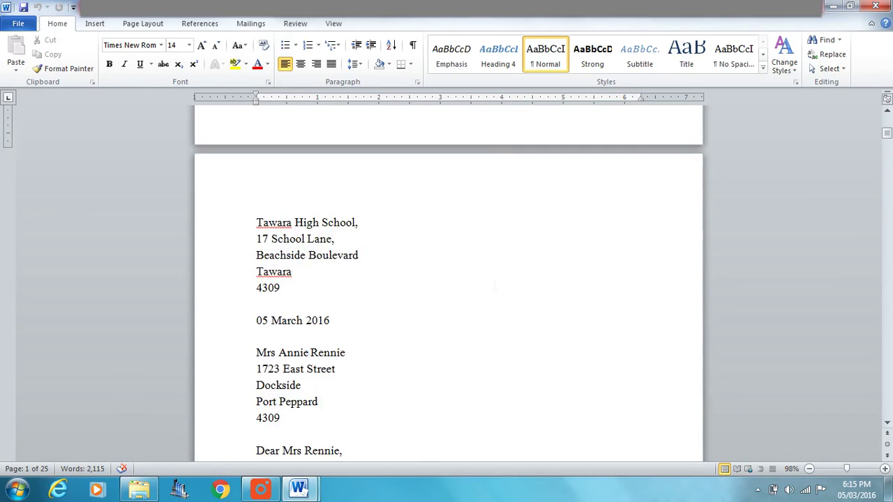
{"action": "scroll", "coordinate": [494, 284], "scroll_direction": "down", "scroll_amount": 5}
{"action": "scroll", "coordinate": [496, 278], "scroll_direction": "down", "scroll_amount": 15}
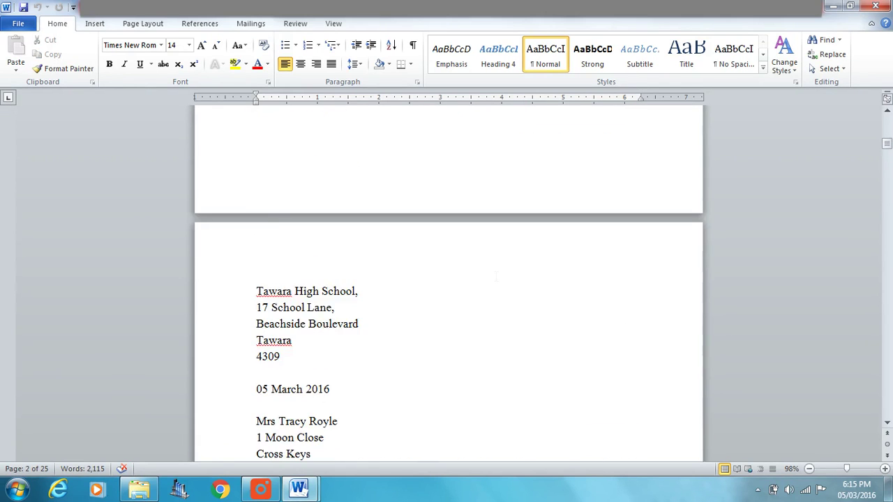
Step: Check the recipient names, address lines and son/daughter wording in the third to sixth merged letters
{"action": "scroll", "coordinate": [496, 278], "scroll_direction": "down", "scroll_amount": 15}
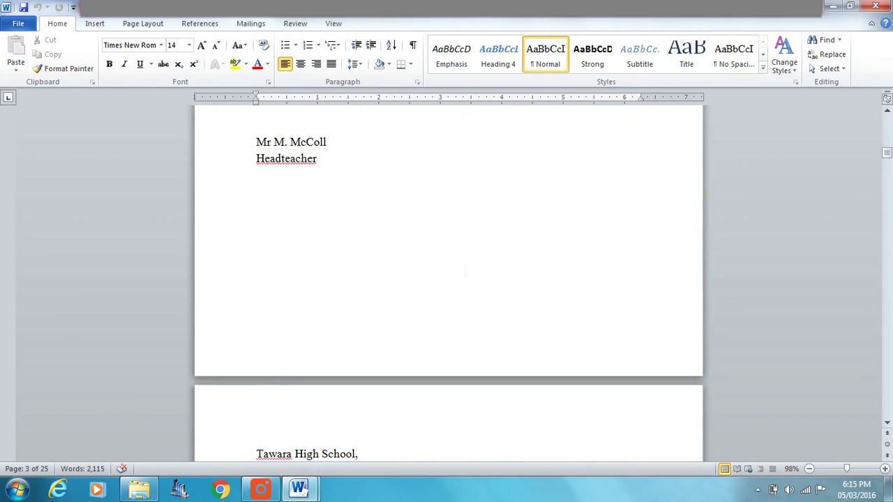
{"action": "scroll", "coordinate": [463, 270], "scroll_direction": "down", "scroll_amount": 15}
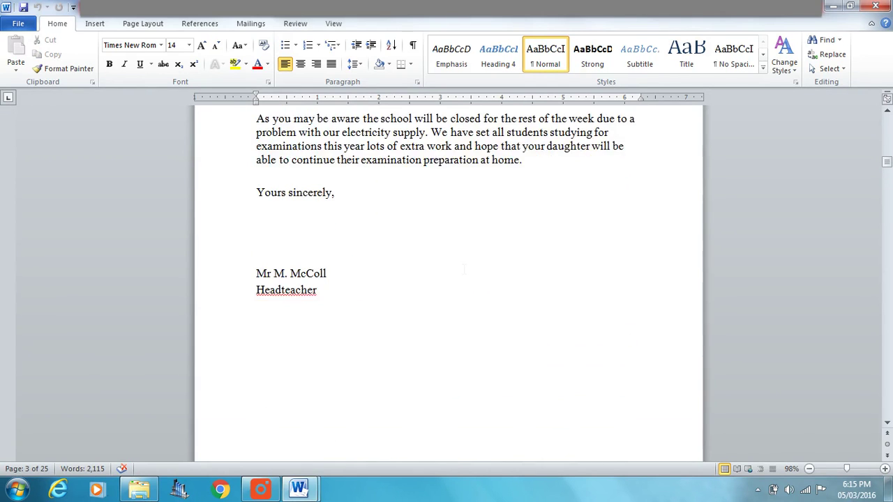
{"action": "scroll", "coordinate": [463, 269], "scroll_direction": "down", "scroll_amount": 1}
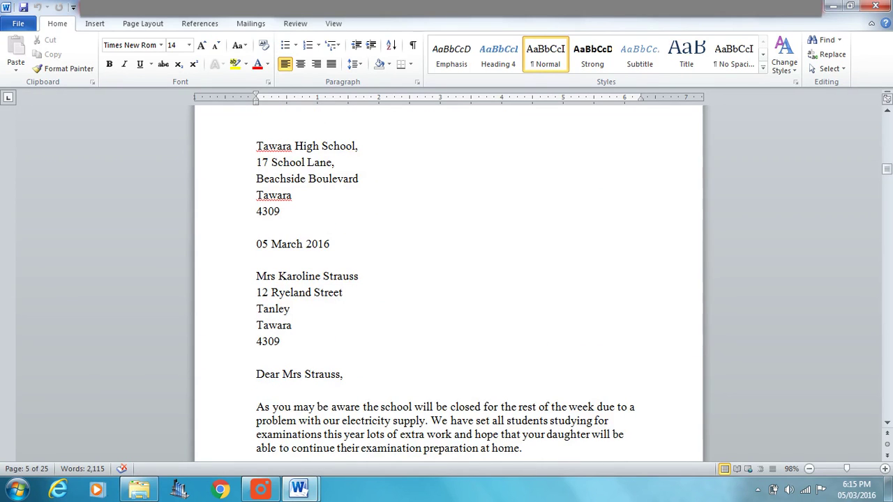
{"action": "left_click_drag", "start_coordinate": [256, 277], "coordinate": [363, 277]}
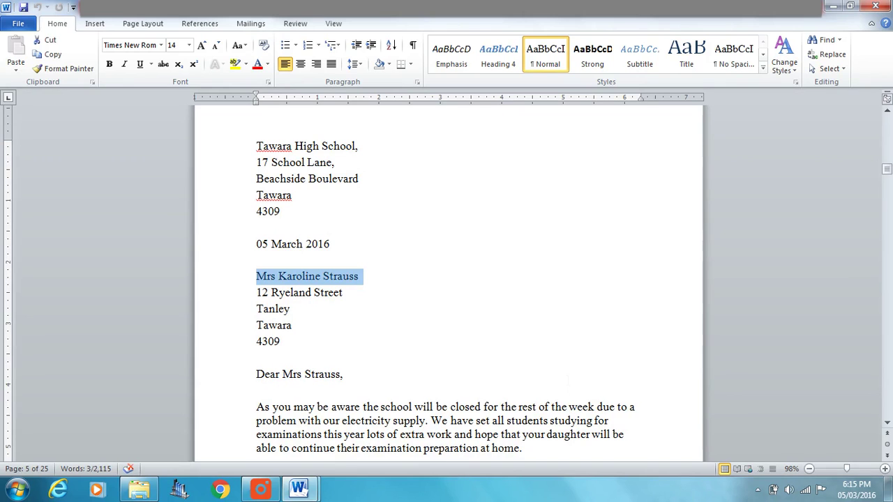
{"action": "double_click", "coordinate": [569, 434]}
{"action": "scroll", "coordinate": [508, 306], "scroll_direction": "down", "scroll_amount": 7}
{"action": "left_click", "coordinate": [257, 293]}
{"action": "scroll", "coordinate": [508, 306], "scroll_direction": "down", "scroll_amount": 3}
{"action": "scroll", "coordinate": [508, 306], "scroll_direction": "up", "scroll_amount": 10}
{"action": "scroll", "coordinate": [508, 306], "scroll_direction": "down", "scroll_amount": 3}
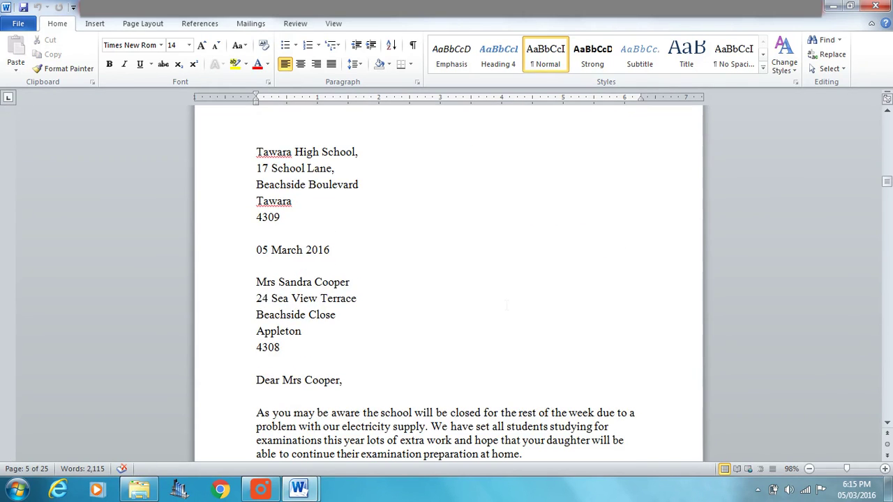
Step: Check the son/daughter wording and the recipient's address lines in the seventh merged letter
{"action": "scroll", "coordinate": [325, 311], "scroll_direction": "down", "scroll_amount": 1}
{"action": "scroll", "coordinate": [325, 305], "scroll_direction": "down", "scroll_amount": 20}
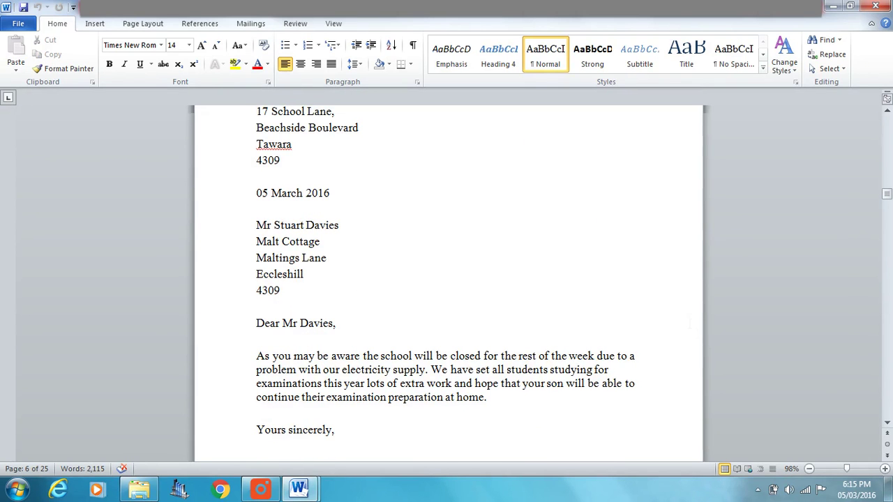
{"action": "double_click", "coordinate": [554, 384]}
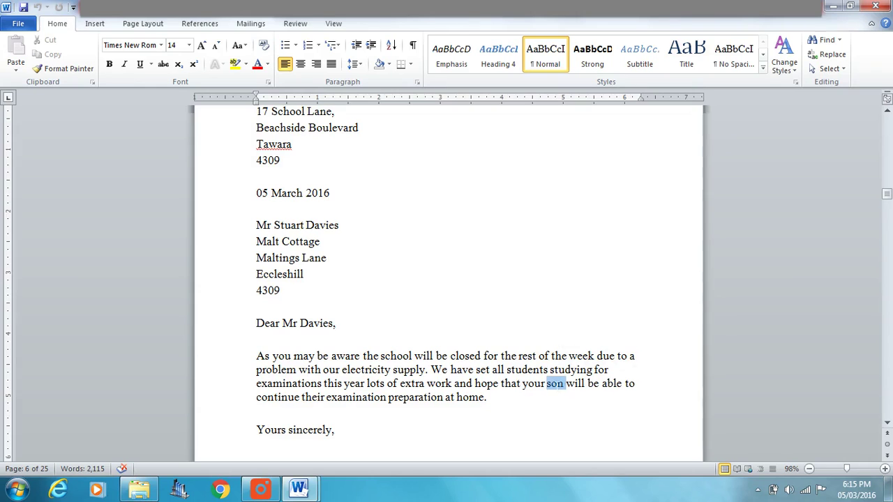
{"action": "left_click", "coordinate": [305, 274]}
{"action": "scroll", "coordinate": [500, 286], "scroll_direction": "down", "scroll_amount": 6}
{"action": "scroll", "coordinate": [500, 286], "scroll_direction": "up", "scroll_amount": 9}
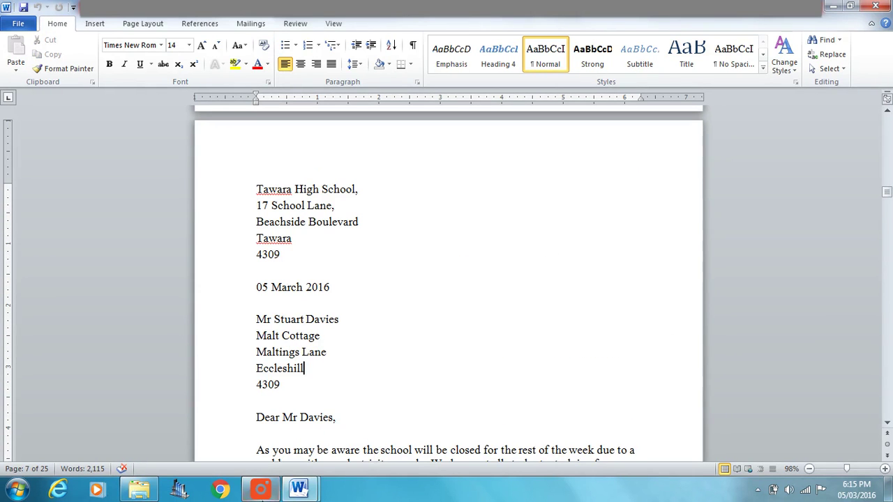
Step: Close the Letters2 document of merged letters without saving and return to the mailmerge letter
{"action": "mouse_move", "coordinate": [299, 490]}
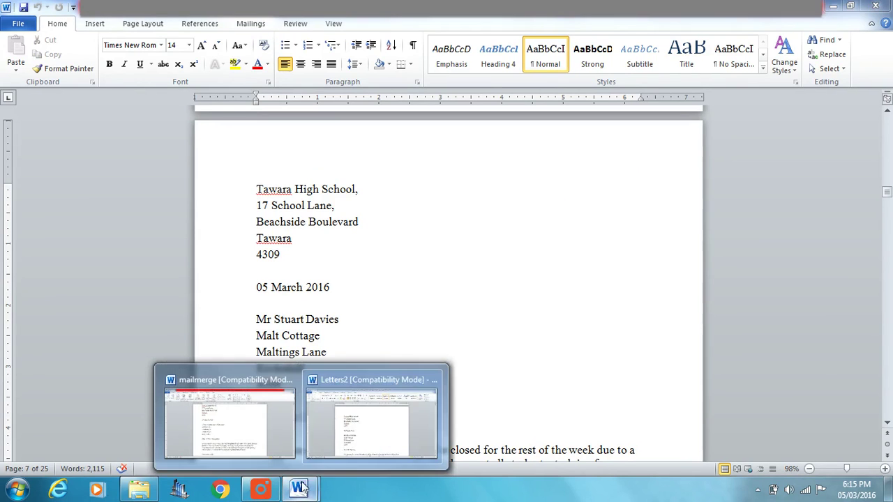
{"action": "left_click", "coordinate": [354, 416]}
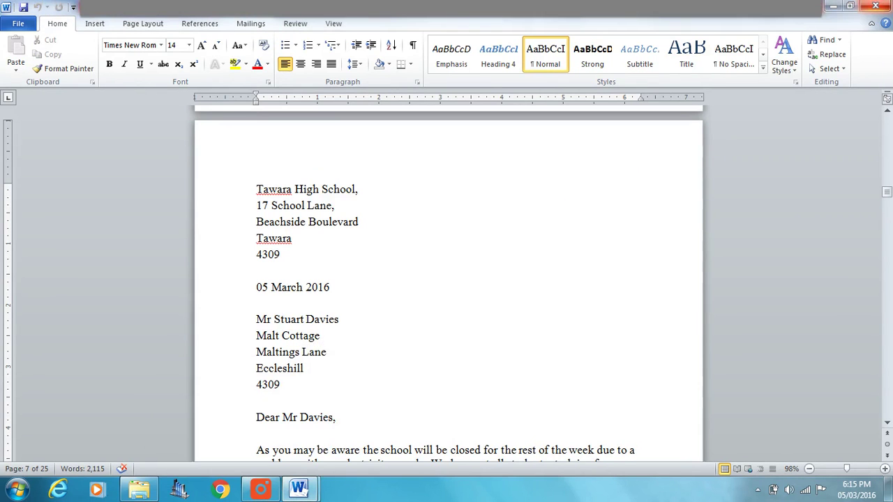
{"action": "key", "text": "ctrl+w"}
{"action": "left_click", "coordinate": [457, 259]}
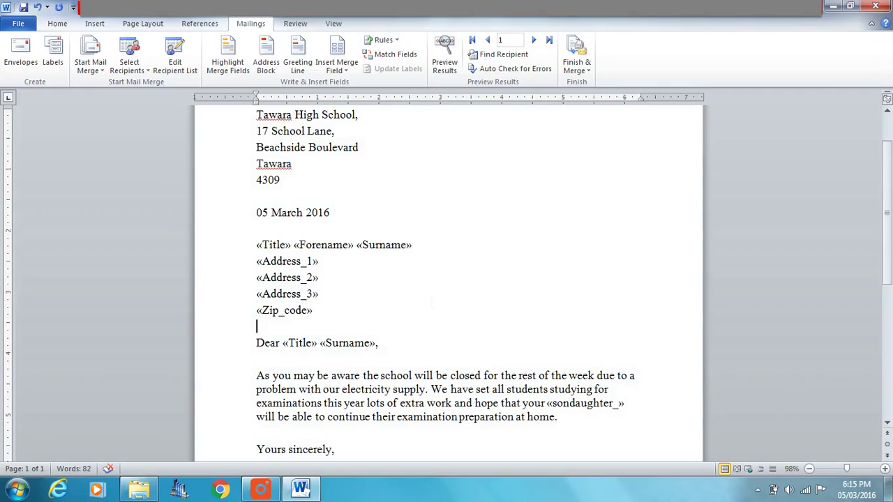
{"action": "scroll", "coordinate": [396, 284], "scroll_direction": "up", "scroll_amount": 2}
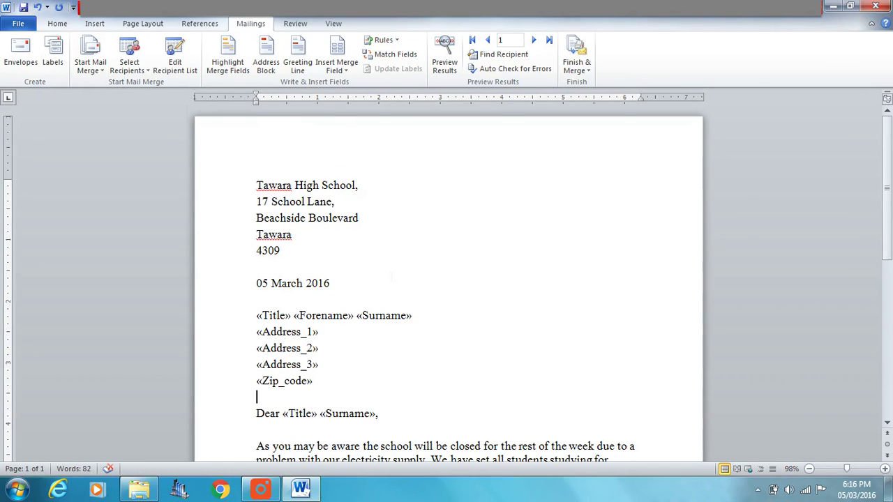
{"action": "scroll", "coordinate": [392, 278], "scroll_direction": "down", "scroll_amount": 3}
{"action": "scroll", "coordinate": [410, 267], "scroll_direction": "up", "scroll_amount": 3}
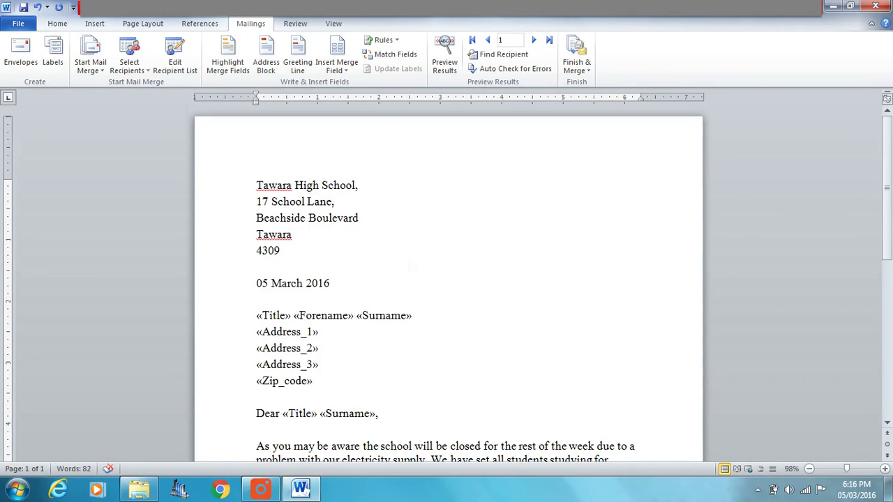
Step: Open the mail merge recipient list for editing and widen its window to show every field through sondaughter_
{"action": "left_click", "coordinate": [171, 67]}
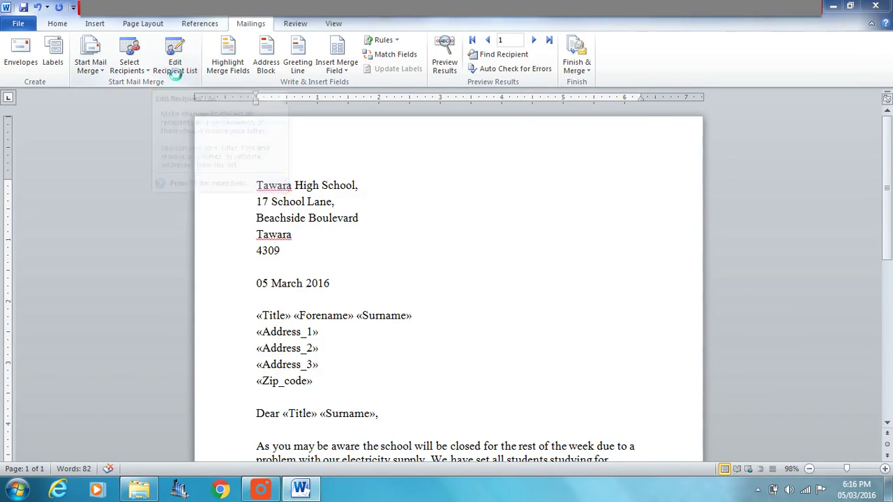
{"action": "left_click_drag", "start_coordinate": [248, 187], "coordinate": [23, 187]}
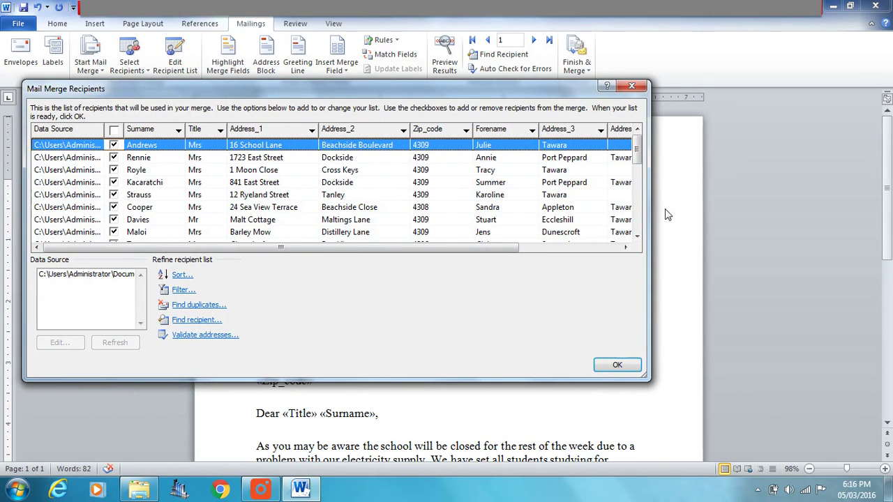
{"action": "left_click_drag", "start_coordinate": [650, 217], "coordinate": [809, 214]}
{"action": "left_click_drag", "start_coordinate": [800, 164], "coordinate": [800, 132]}
{"action": "left_click", "coordinate": [726, 136]}
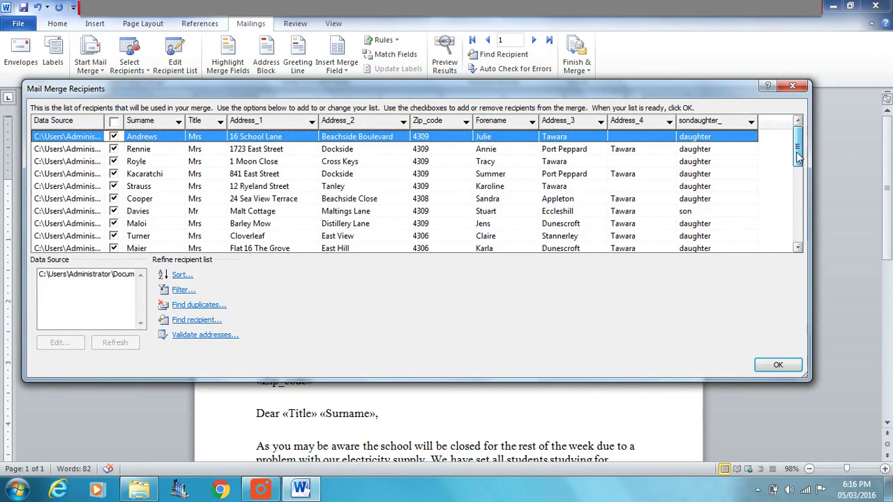
Step: Examine the recipients whose Address_3 is Port Peppard
{"action": "left_click", "coordinate": [567, 152]}
{"action": "left_click", "coordinate": [566, 177]}
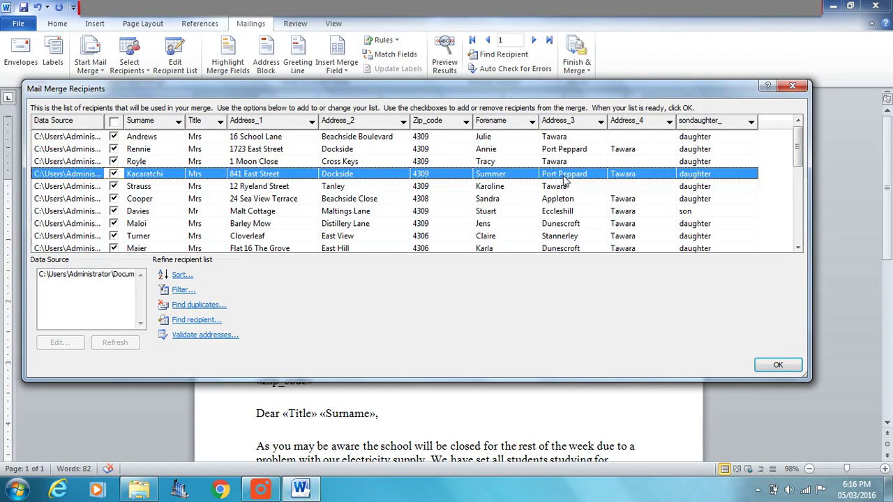
{"action": "left_click", "coordinate": [566, 153]}
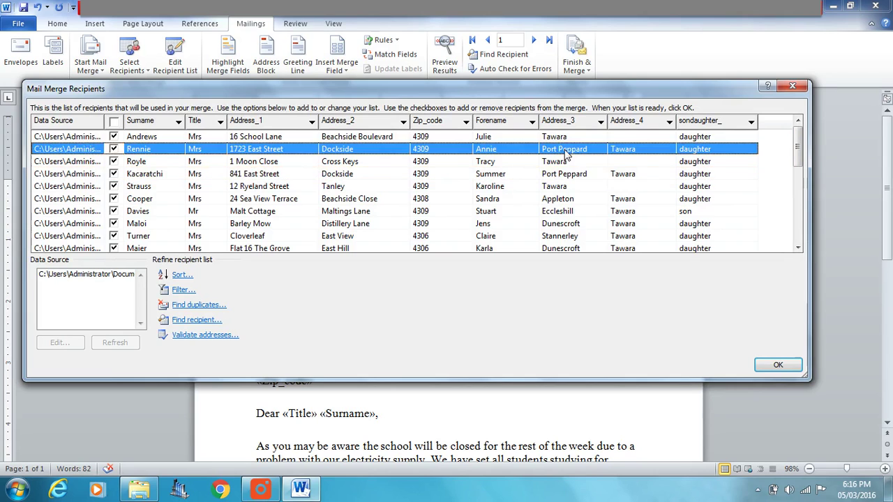
{"action": "left_click", "coordinate": [114, 136]}
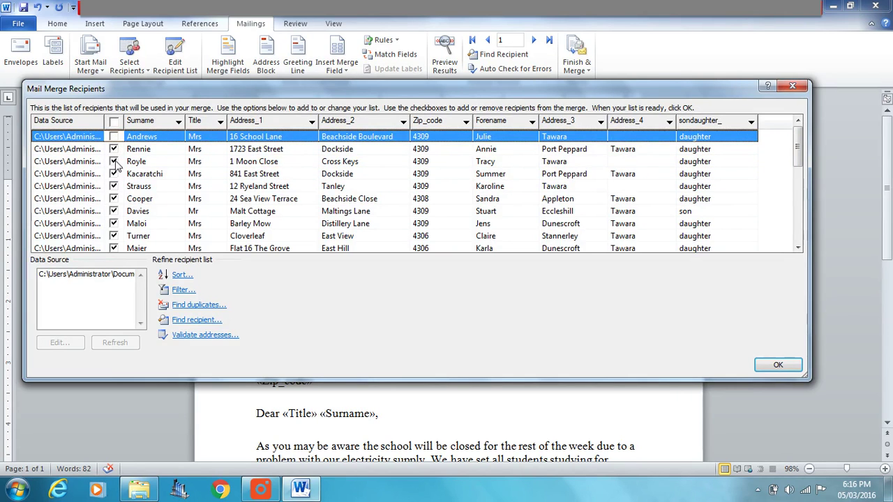
{"action": "left_click", "coordinate": [117, 163]}
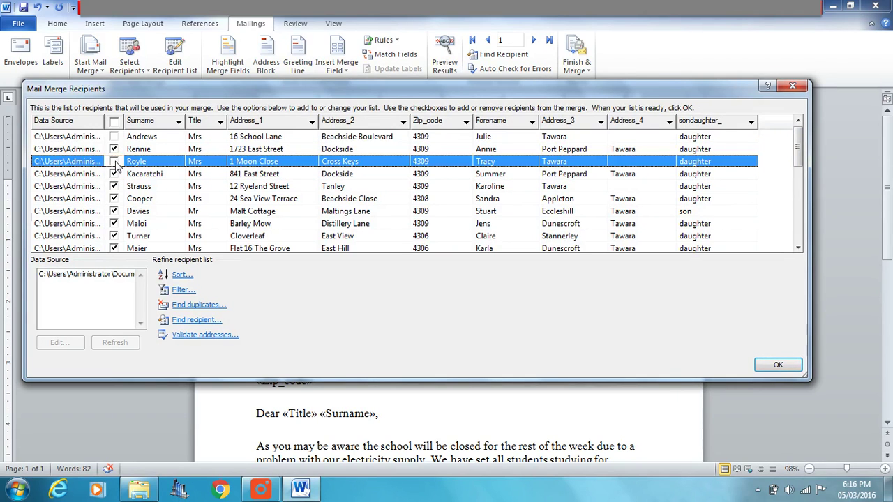
{"action": "left_click", "coordinate": [113, 186]}
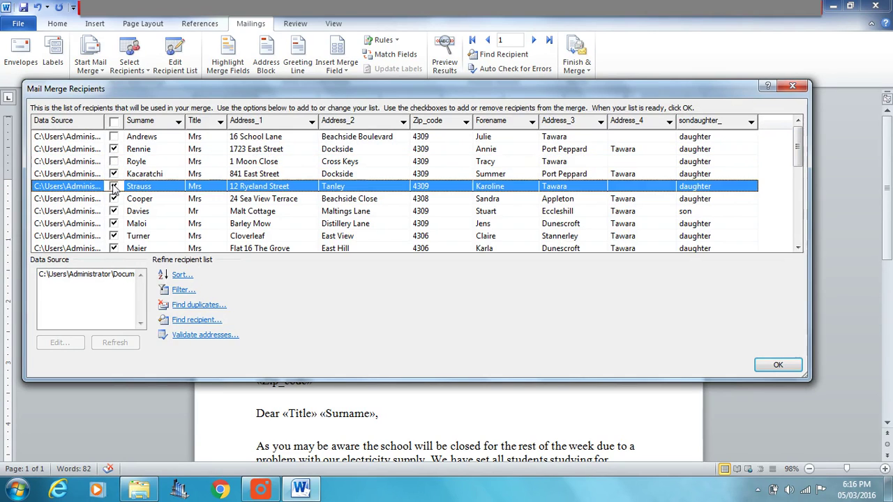
{"action": "left_click", "coordinate": [113, 187]}
{"action": "left_click", "coordinate": [114, 162]}
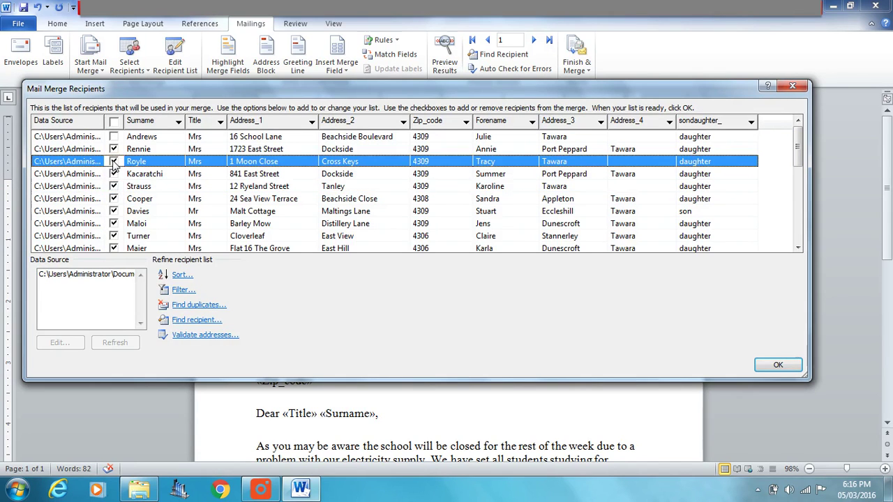
{"action": "left_click", "coordinate": [114, 137]}
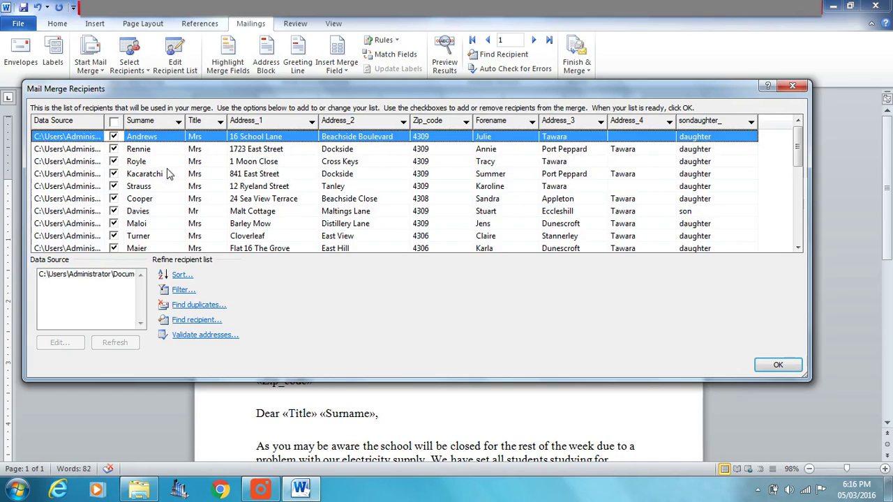
Step: Filter the recipient list to records whose Address_3 is equal to Port Peppard
{"action": "scroll", "coordinate": [167, 176], "scroll_direction": "down", "scroll_amount": 3}
{"action": "scroll", "coordinate": [168, 175], "scroll_direction": "down", "scroll_amount": 2}
{"action": "scroll", "coordinate": [171, 179], "scroll_direction": "up", "scroll_amount": 5}
{"action": "left_click", "coordinate": [183, 293]}
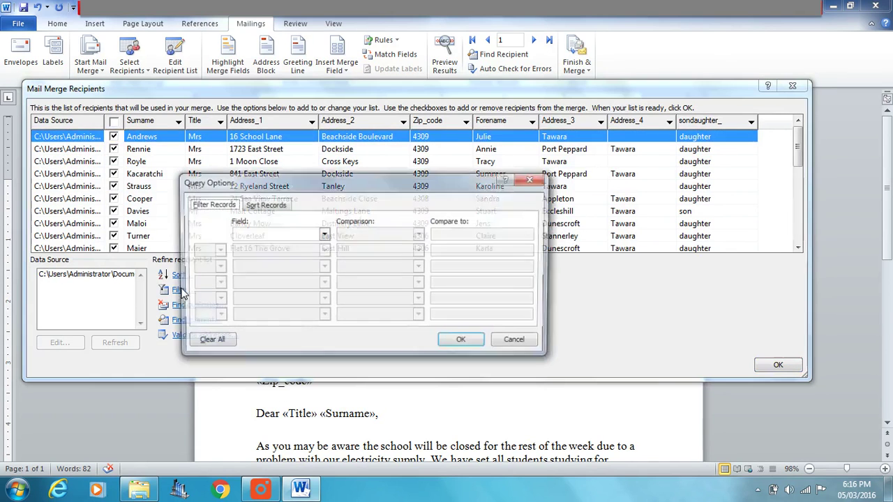
{"action": "left_click_drag", "start_coordinate": [376, 180], "coordinate": [284, 217]}
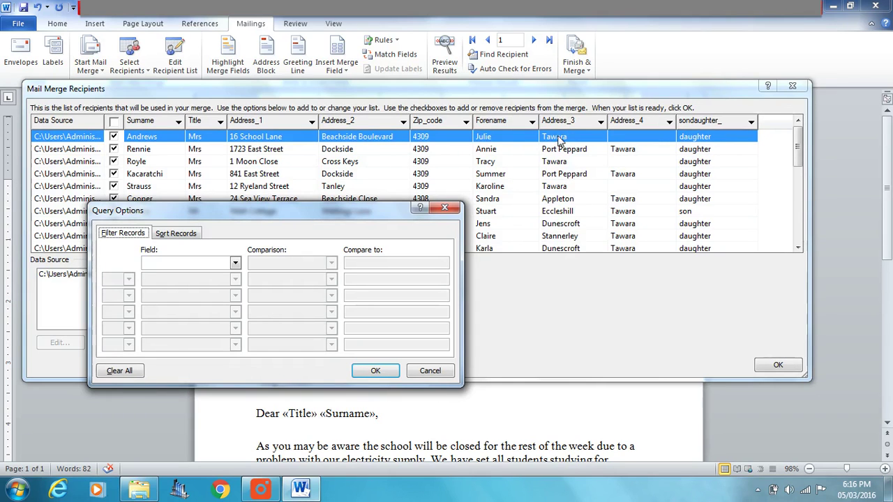
{"action": "left_click", "coordinate": [235, 266]}
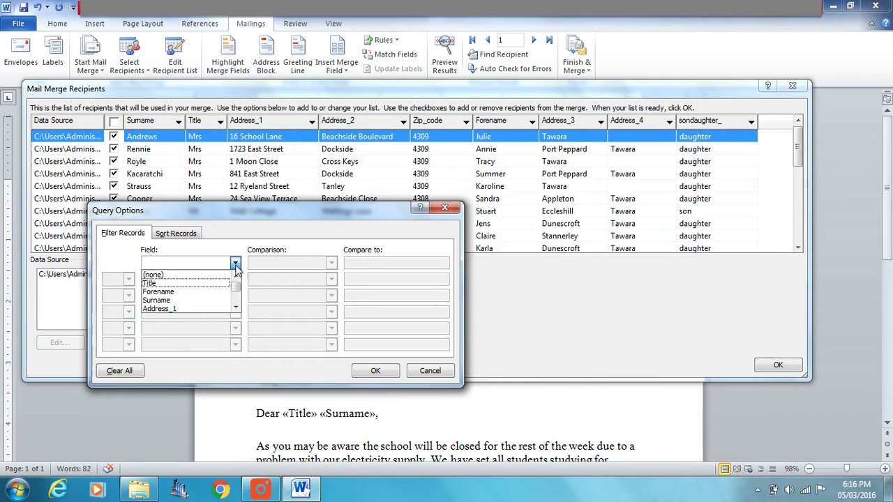
{"action": "left_click", "coordinate": [236, 308]}
{"action": "left_click", "coordinate": [236, 308]}
{"action": "left_click", "coordinate": [180, 309]}
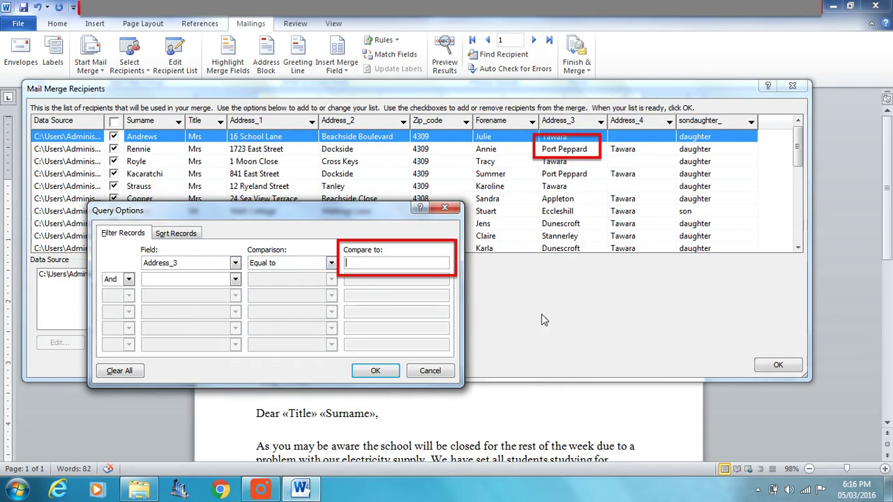
{"action": "type", "text": "Port Peppard"}
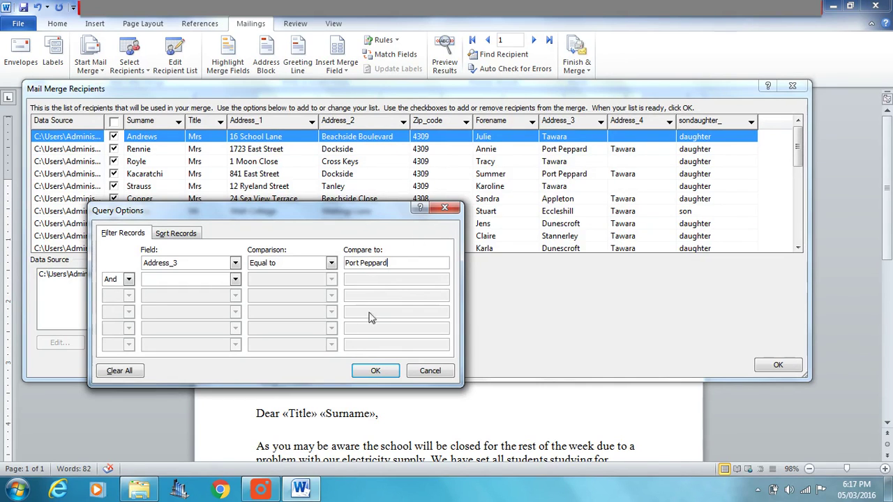
{"action": "left_click", "coordinate": [370, 370]}
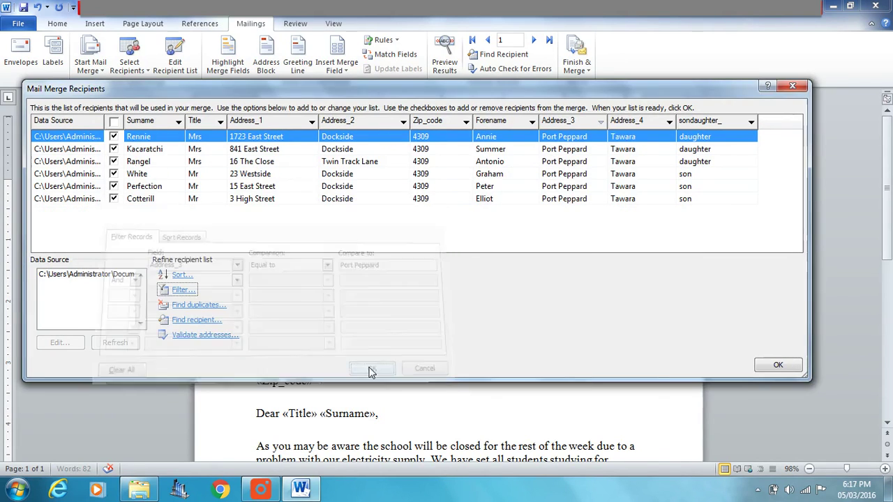
Step: Review the Address_3 value of each filtered recipient and accept the filtered recipient list
{"action": "left_click", "coordinate": [568, 149]}
{"action": "left_click", "coordinate": [567, 162]}
{"action": "left_click", "coordinate": [562, 174]}
{"action": "left_click", "coordinate": [564, 186]}
{"action": "left_click", "coordinate": [560, 198]}
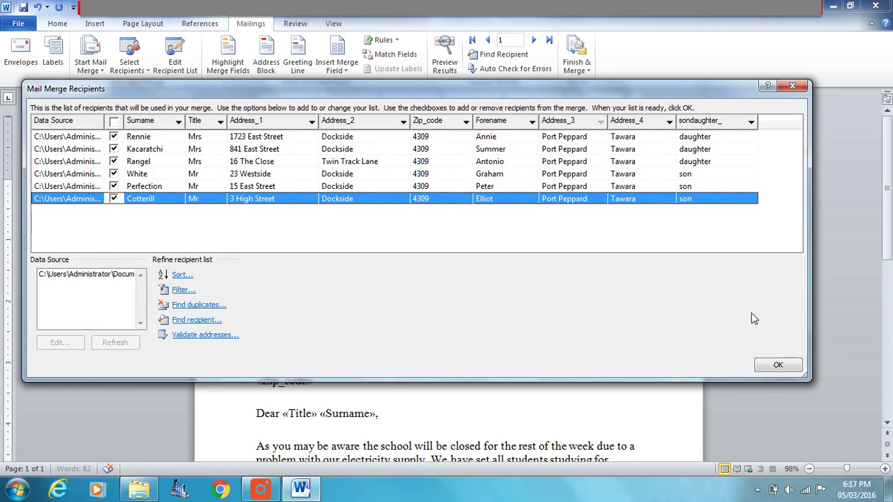
{"action": "left_click", "coordinate": [778, 366]}
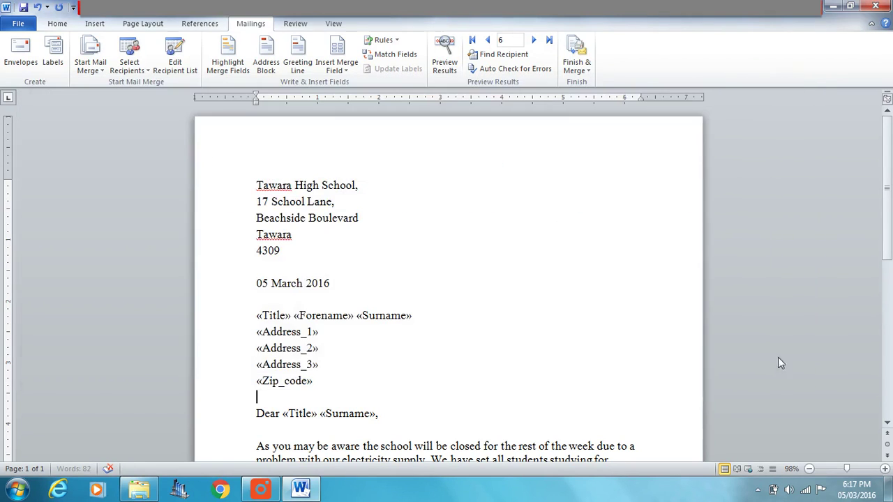
Step: Merge all the filtered records into a new document of individual letters
{"action": "left_click", "coordinate": [589, 68]}
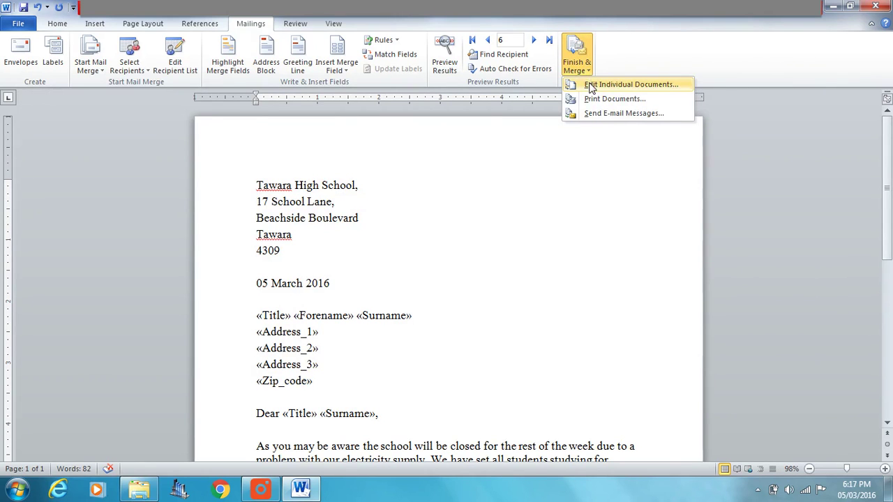
{"action": "left_click", "coordinate": [591, 85]}
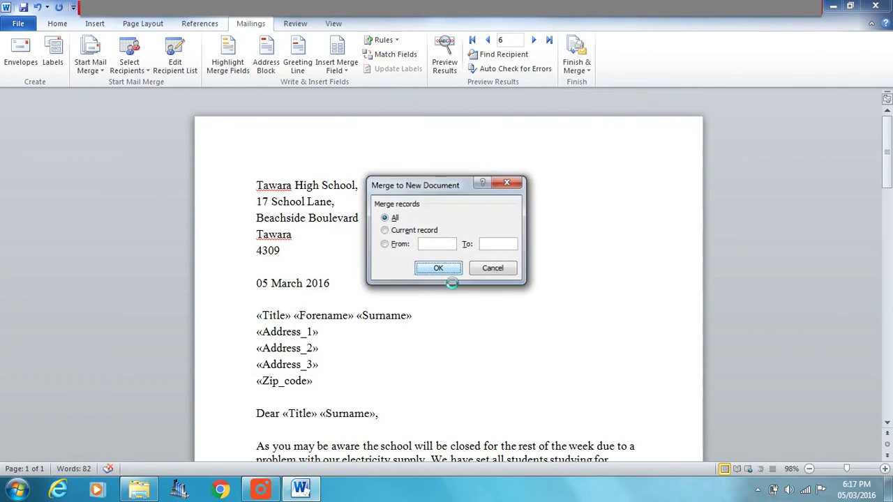
{"action": "left_click", "coordinate": [447, 273]}
Step: Check the Port Peppard address line in the merged letters and the document's page count
{"action": "left_click_drag", "start_coordinate": [316, 364], "coordinate": [255, 367]}
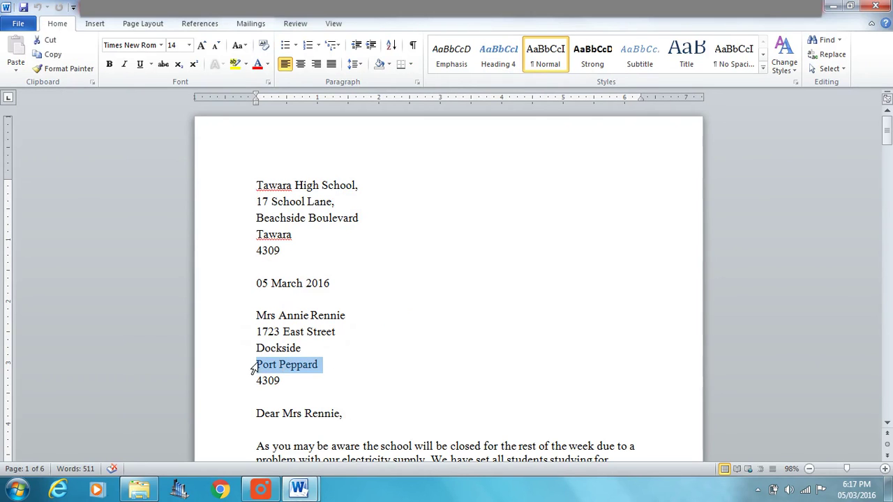
{"action": "left_click", "coordinate": [256, 298]}
{"action": "scroll", "coordinate": [446, 293], "scroll_direction": "down", "scroll_amount": 3}
{"action": "scroll", "coordinate": [447, 279], "scroll_direction": "down", "scroll_amount": 10}
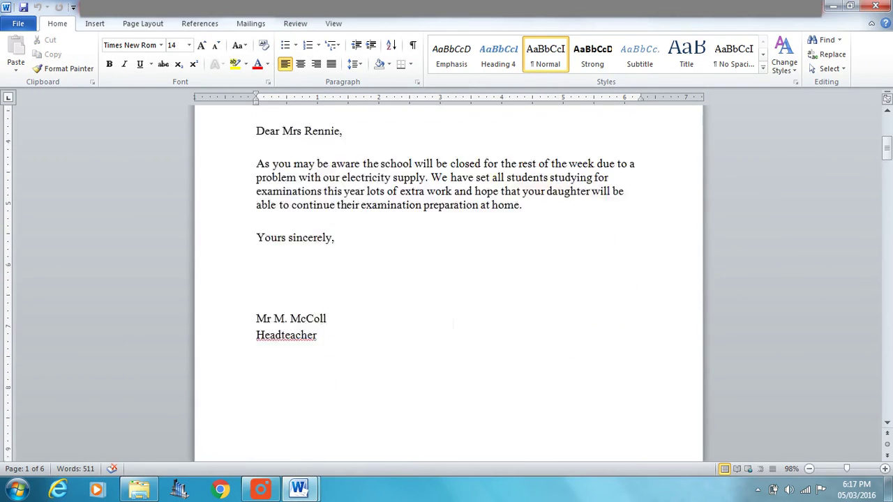
{"action": "scroll", "coordinate": [446, 279], "scroll_direction": "down", "scroll_amount": 3}
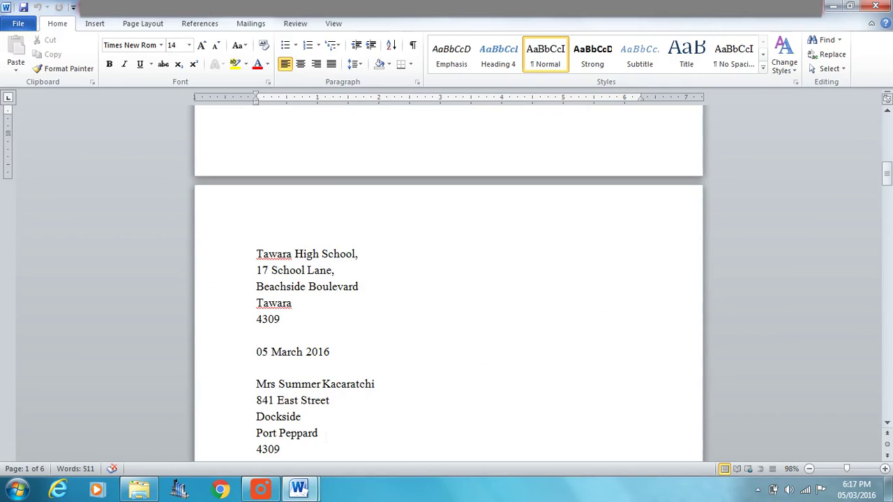
{"action": "left_click_drag", "start_coordinate": [325, 437], "coordinate": [255, 434]}
{"action": "left_click", "coordinate": [293, 303]}
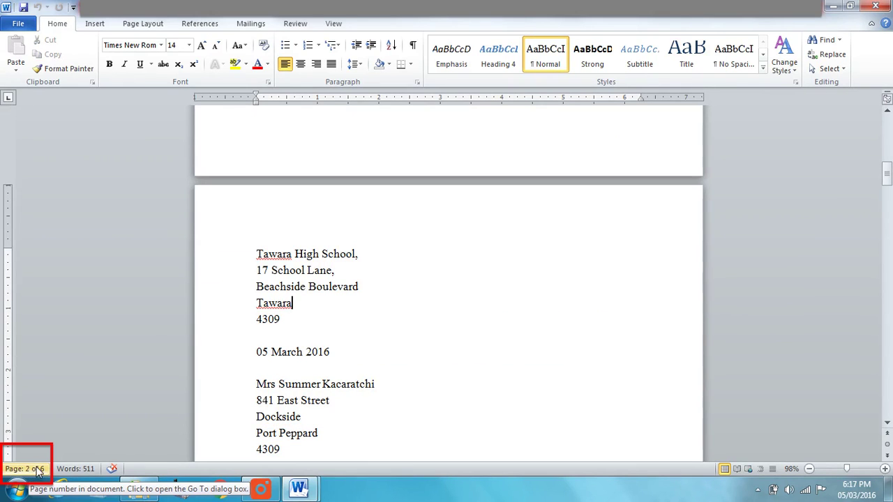
{"action": "scroll", "coordinate": [447, 279], "scroll_direction": "down", "scroll_amount": 15}
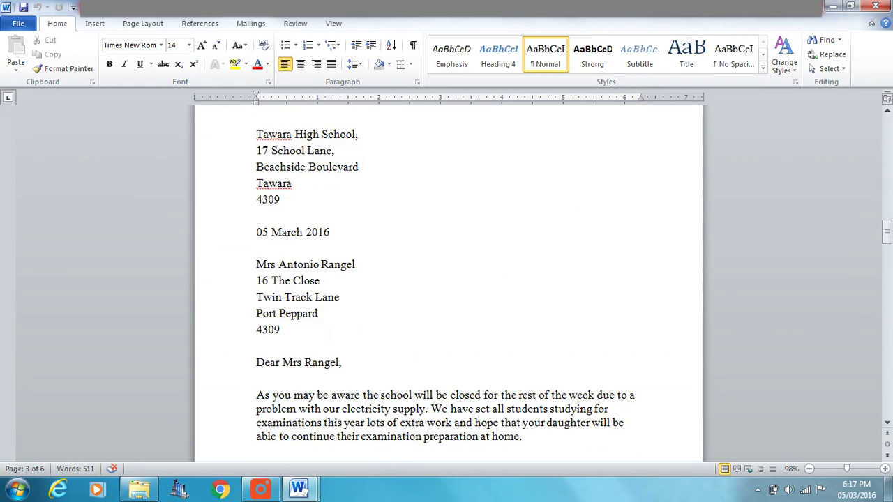
{"action": "scroll", "coordinate": [446, 279], "scroll_direction": "down", "scroll_amount": 7}
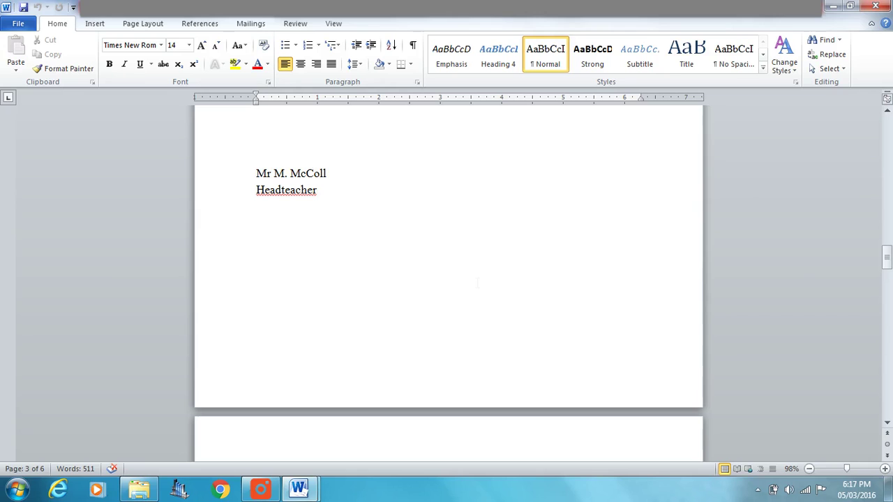
Step: Close the merged letters without saving and widen the mail merge recipient list to show all its columns
{"action": "left_click", "coordinate": [876, 6]}
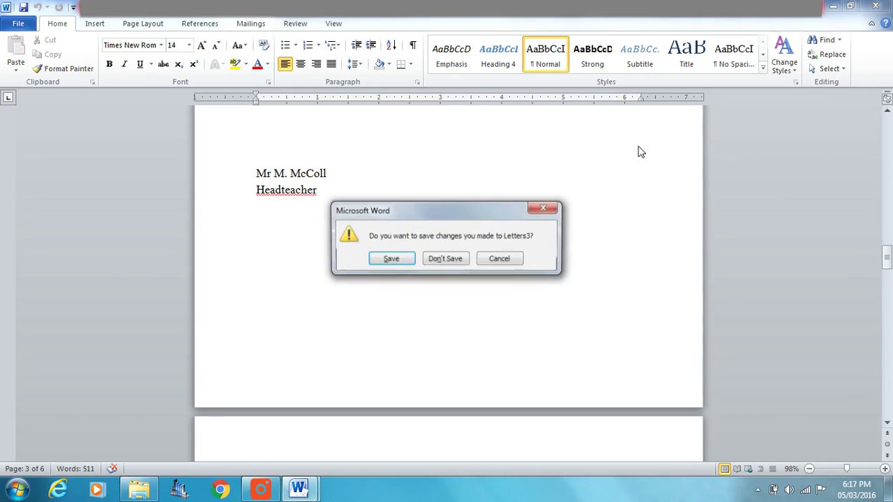
{"action": "left_click", "coordinate": [466, 261]}
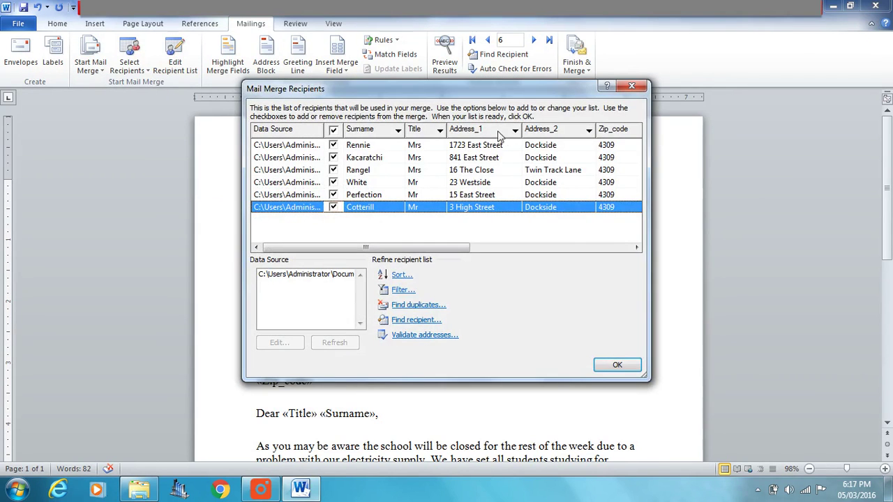
{"action": "left_click_drag", "start_coordinate": [243, 195], "coordinate": [63, 197]}
{"action": "left_click_drag", "start_coordinate": [646, 166], "coordinate": [803, 163]}
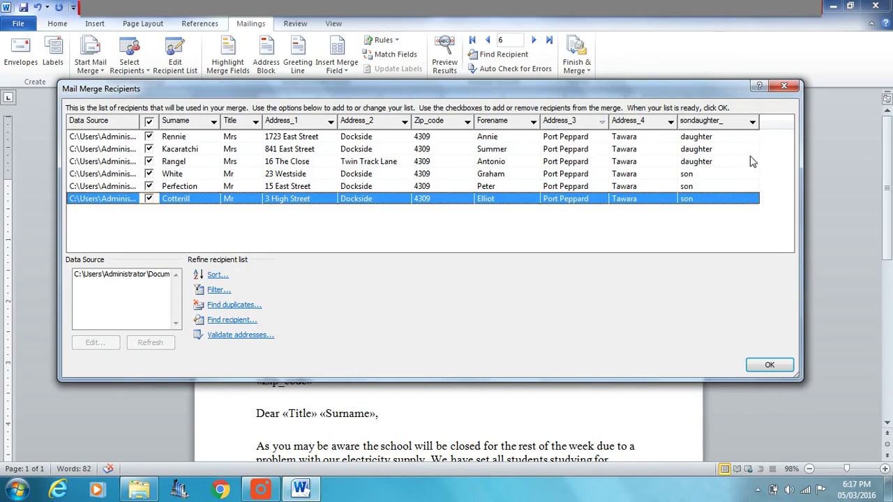
Step: Examine the Address_3 and sondaughter_ values of the recipients in the filtered list
{"action": "left_click", "coordinate": [584, 138]}
{"action": "left_click", "coordinate": [579, 149]}
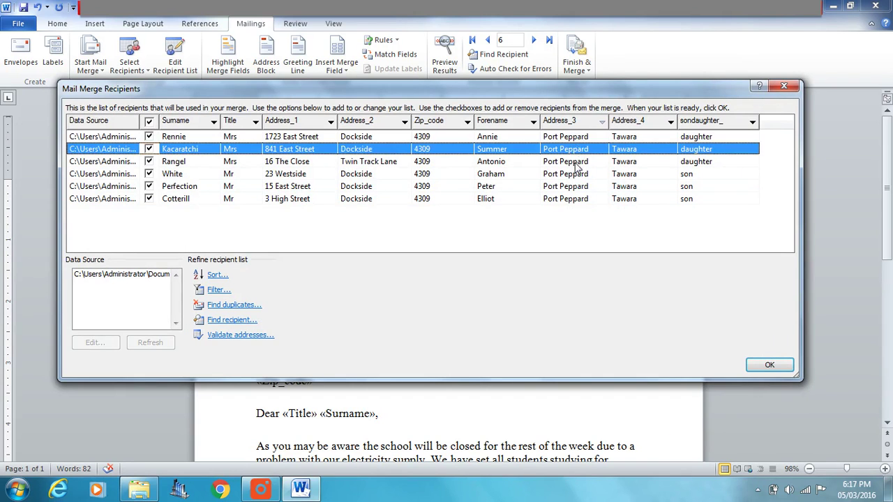
{"action": "left_click", "coordinate": [579, 162]}
{"action": "left_click", "coordinate": [712, 140]}
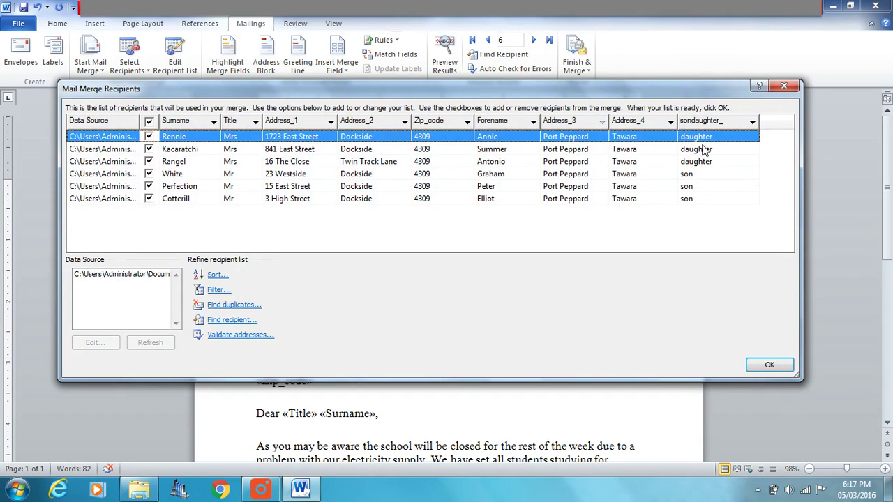
{"action": "left_click", "coordinate": [705, 151]}
{"action": "left_click", "coordinate": [702, 162]}
{"action": "left_click", "coordinate": [700, 176]}
{"action": "left_click", "coordinate": [697, 187]}
{"action": "left_click", "coordinate": [695, 199]}
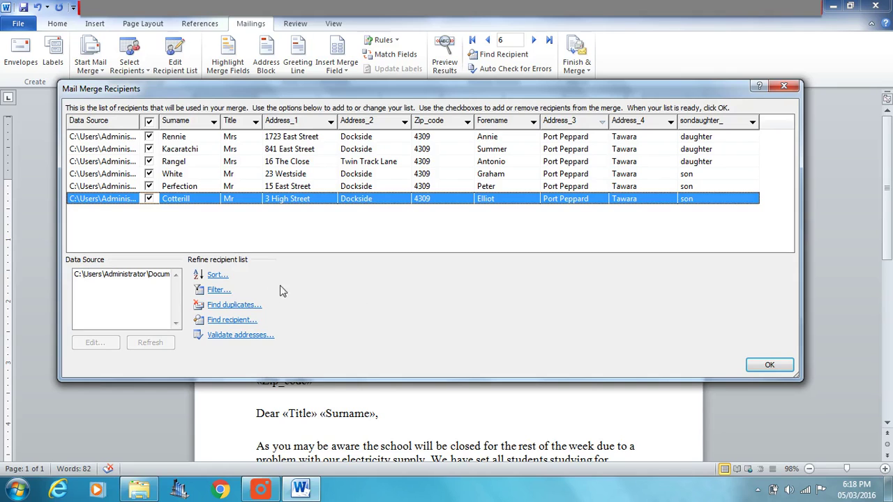
Step: Try to add an And condition to the recipient filter with sondaughter_ equal to daughter
{"action": "left_click", "coordinate": [218, 291]}
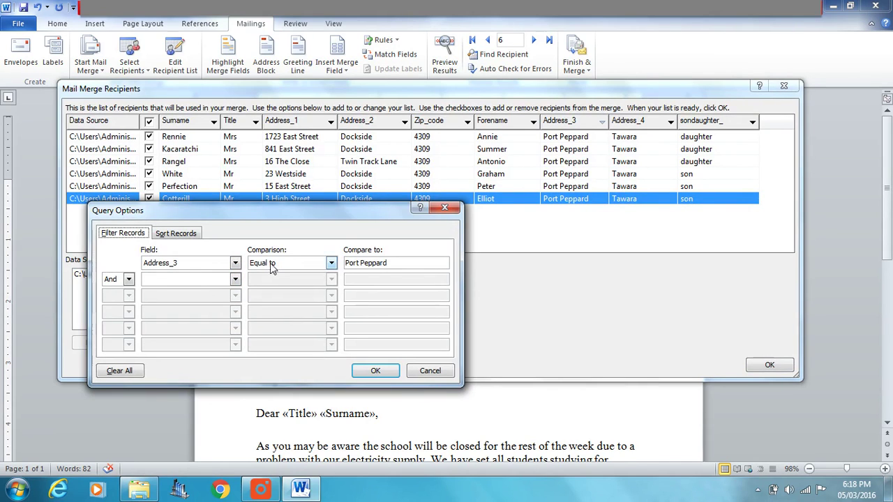
{"action": "left_click", "coordinate": [236, 281]}
{"action": "left_click", "coordinate": [235, 325]}
{"action": "left_click", "coordinate": [235, 325]}
{"action": "left_click", "coordinate": [236, 325]}
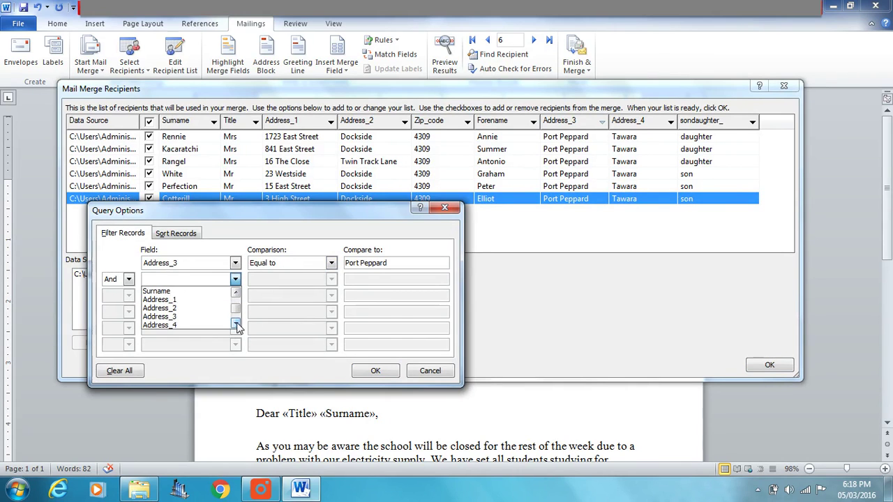
{"action": "left_click", "coordinate": [236, 326]}
{"action": "left_click", "coordinate": [236, 325]}
{"action": "left_click", "coordinate": [197, 328]}
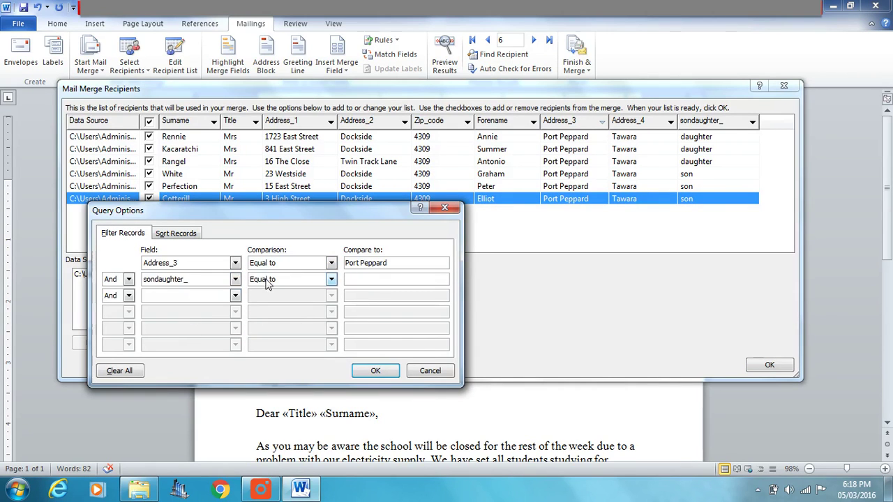
{"action": "type", "text": "daughter"}
{"action": "left_click", "coordinate": [388, 371]}
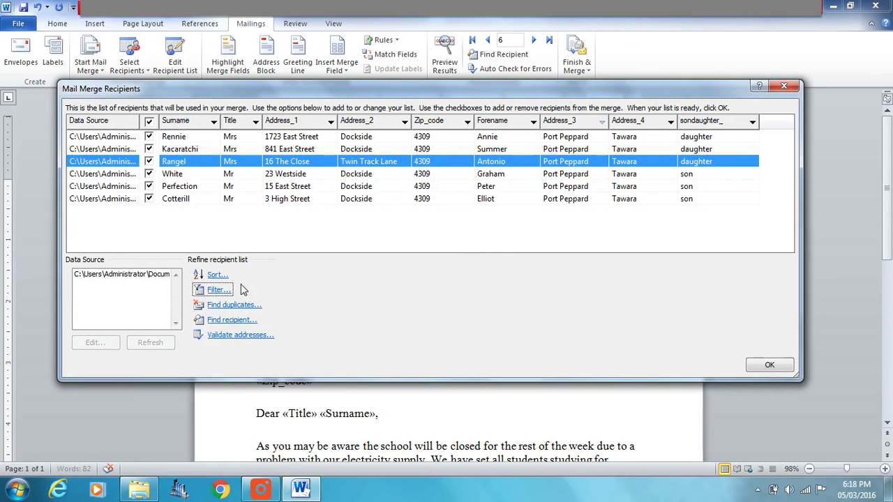
Step: Filter the Port Peppard recipients further with an And condition of sondaughter_ equal to daughter
{"action": "left_click", "coordinate": [223, 290]}
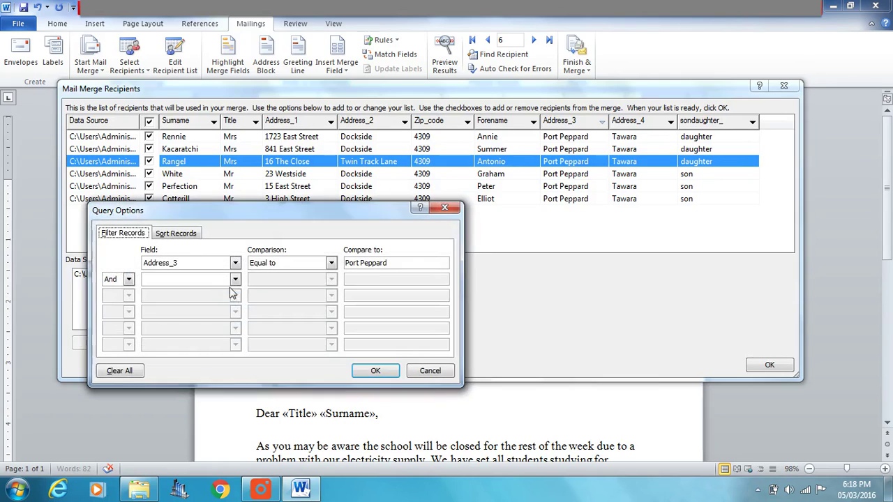
{"action": "left_click", "coordinate": [234, 279]}
{"action": "left_click", "coordinate": [236, 323]}
{"action": "left_click", "coordinate": [235, 323]}
{"action": "left_click", "coordinate": [236, 323]}
{"action": "left_click", "coordinate": [213, 325]}
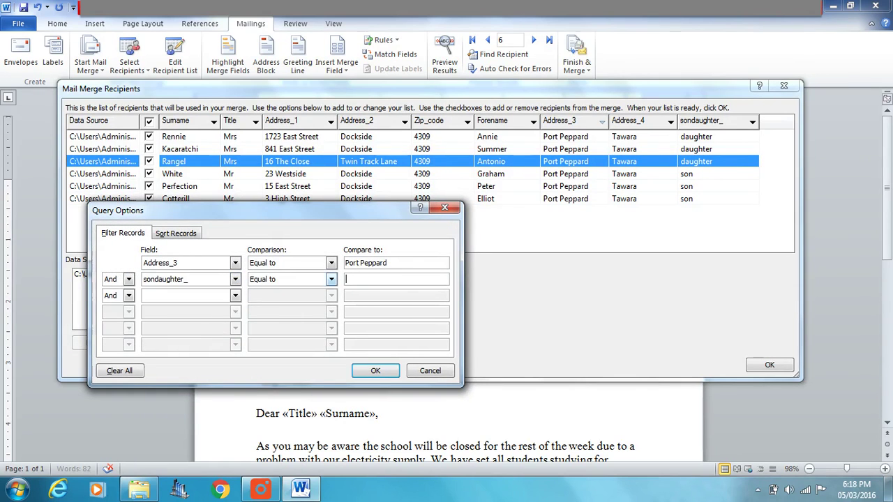
{"action": "type", "text": "daughter"}
{"action": "left_click", "coordinate": [376, 372]}
Step: Review the sondaughter_ values of the remaining recipients and accept the filtered recipient list
{"action": "left_click", "coordinate": [706, 150]}
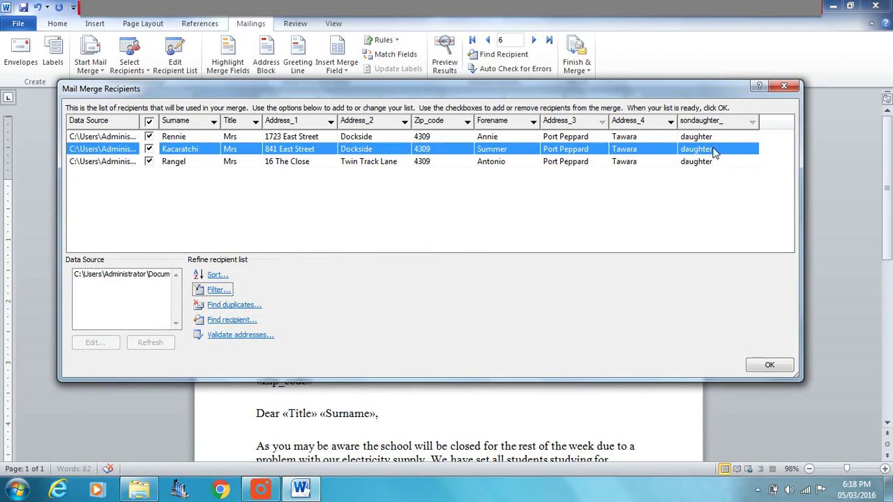
{"action": "left_click", "coordinate": [701, 138]}
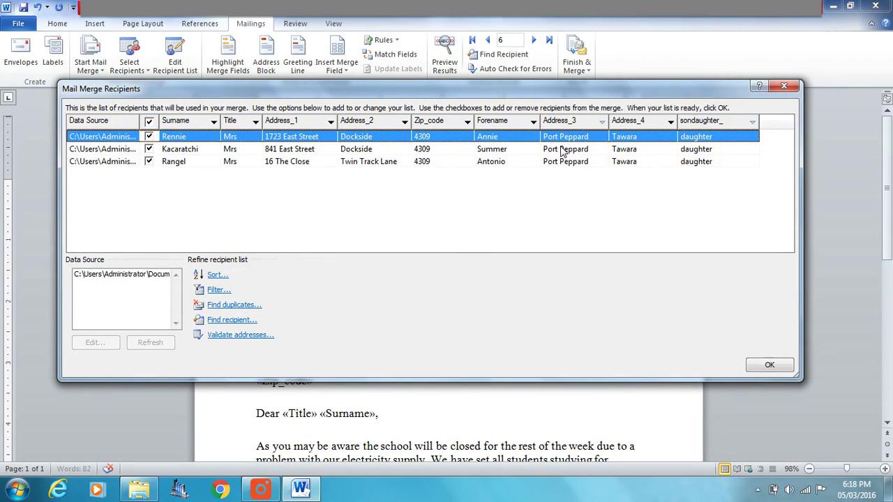
{"action": "left_click", "coordinate": [772, 366]}
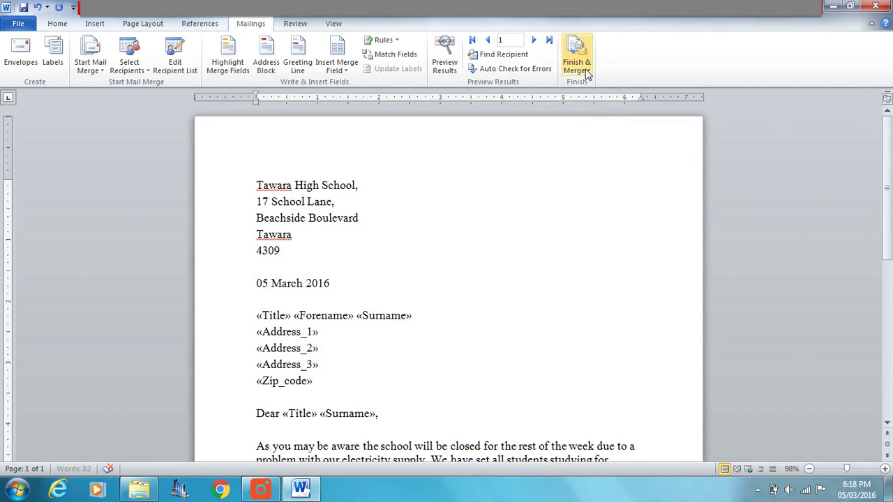
Step: Merge all the filtered records into a new document of individual letters
{"action": "left_click", "coordinate": [587, 73]}
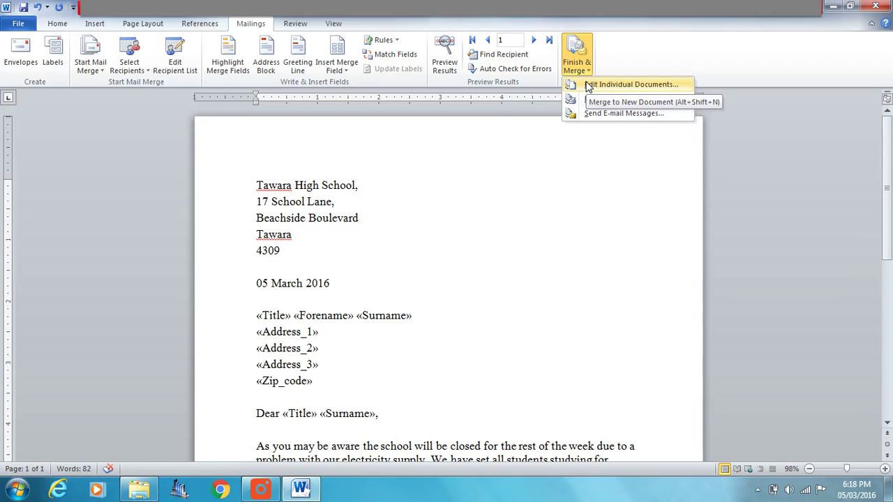
{"action": "left_click", "coordinate": [588, 85]}
{"action": "left_click", "coordinate": [438, 269]}
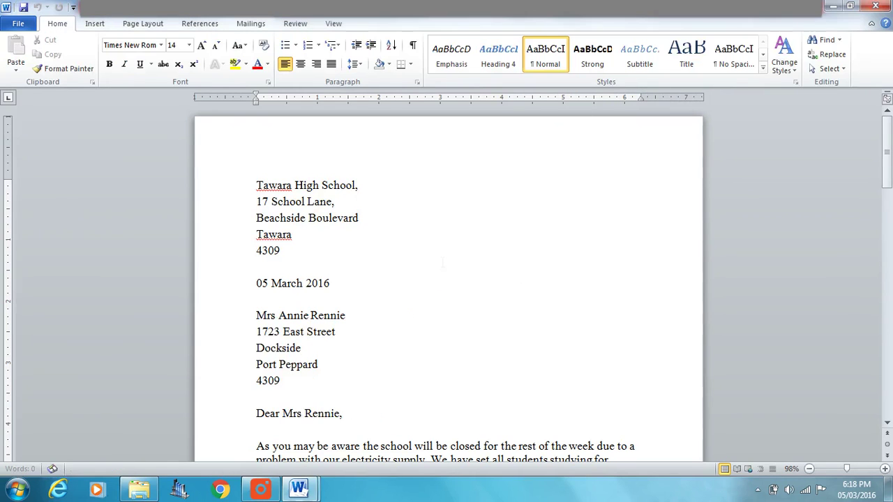
Step: Check the first merged letter for the Port Peppard address line and the word daughter
{"action": "scroll", "coordinate": [447, 279], "scroll_direction": "down", "scroll_amount": 1}
{"action": "scroll", "coordinate": [446, 279], "scroll_direction": "down", "scroll_amount": 1}
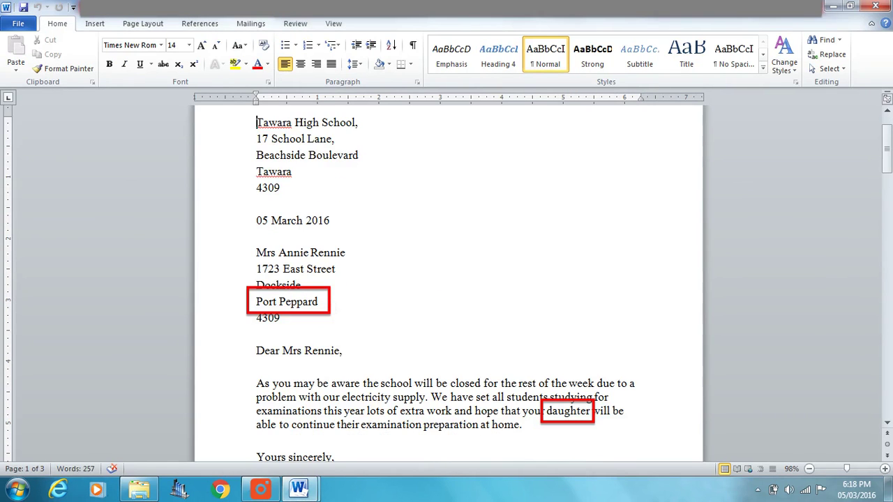
{"action": "left_click_drag", "start_coordinate": [318, 301], "coordinate": [256, 302]}
{"action": "double_click", "coordinate": [568, 411]}
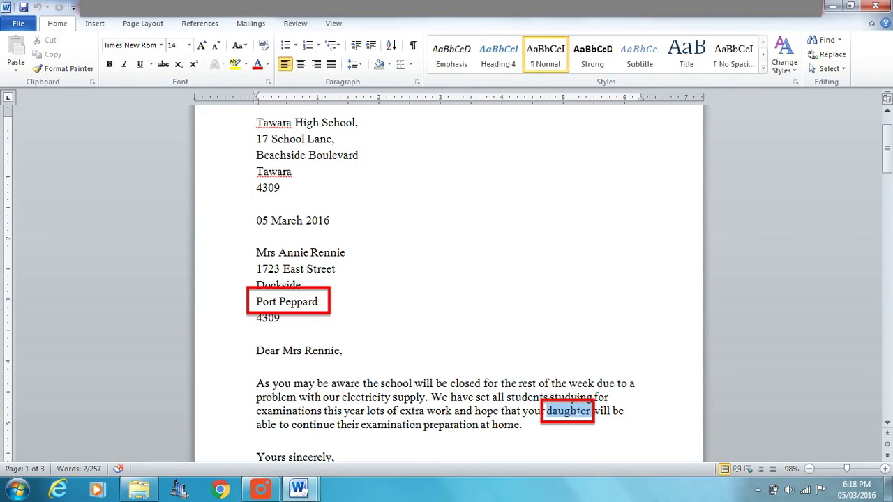
{"action": "left_click", "coordinate": [280, 318]}
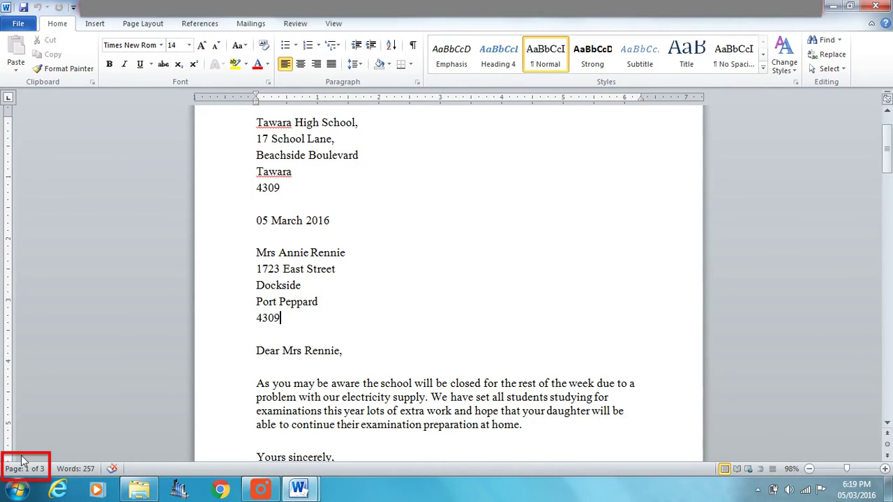
Step: Read through the remaining merged letters, checking the Port Peppard address line and the word daughter in the last one
{"action": "scroll", "coordinate": [22, 461], "scroll_direction": "down", "scroll_amount": 5}
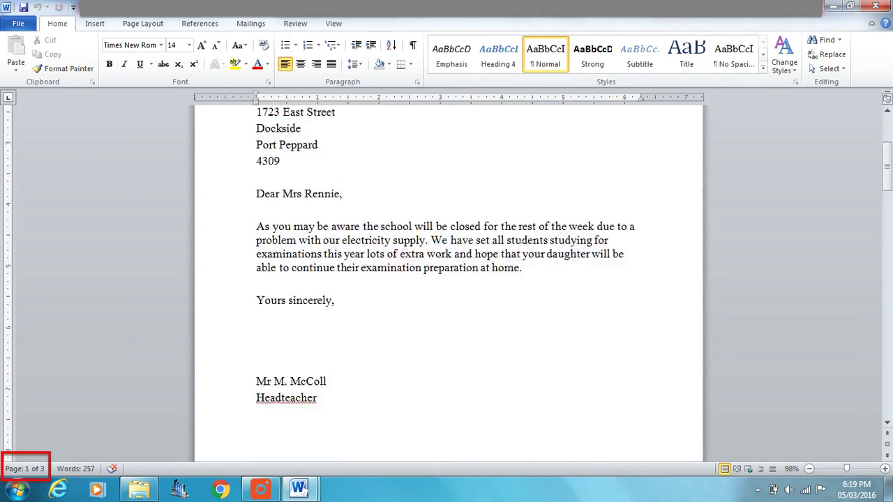
{"action": "scroll", "coordinate": [517, 252], "scroll_direction": "down", "scroll_amount": 20}
{"action": "scroll", "coordinate": [517, 252], "scroll_direction": "down", "scroll_amount": 11}
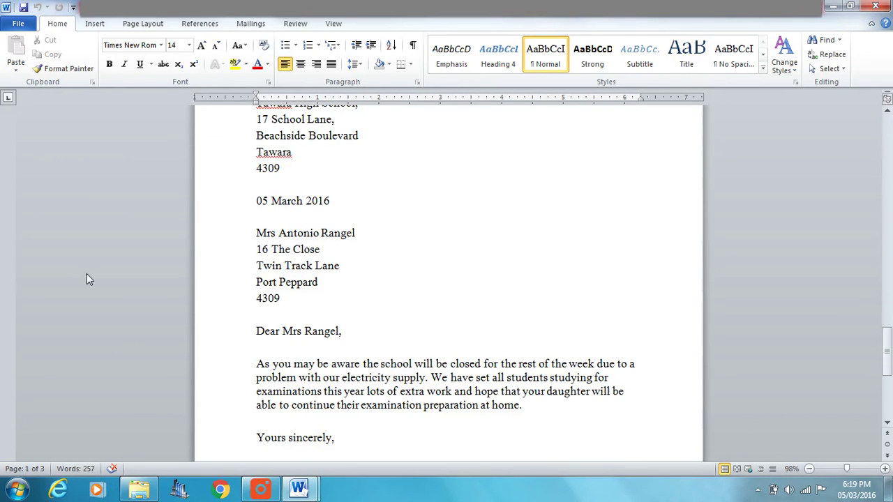
{"action": "left_click_drag", "start_coordinate": [256, 282], "coordinate": [319, 282]}
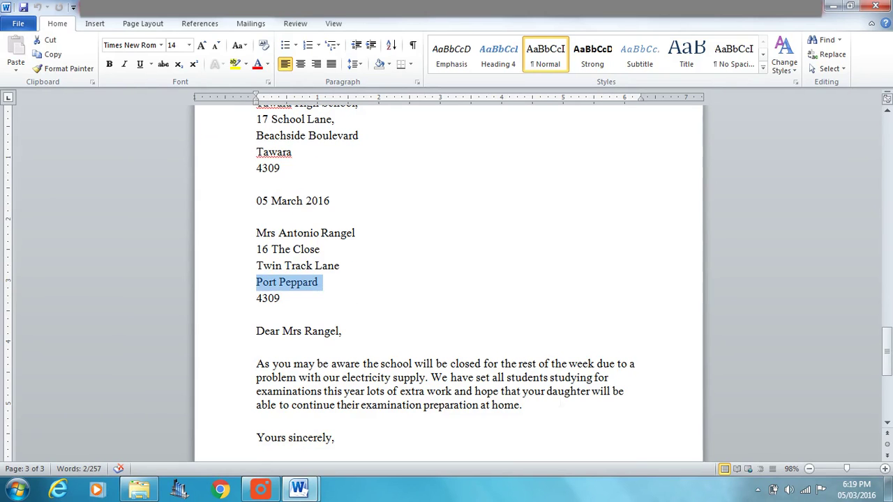
{"action": "double_click", "coordinate": [564, 392]}
{"action": "left_click", "coordinate": [321, 249]}
{"action": "scroll", "coordinate": [321, 249], "scroll_direction": "down", "scroll_amount": 7}
{"action": "scroll", "coordinate": [321, 249], "scroll_direction": "up", "scroll_amount": 4}
{"action": "scroll", "coordinate": [500, 253], "scroll_direction": "up", "scroll_amount": 3}
{"action": "scroll", "coordinate": [499, 253], "scroll_direction": "down", "scroll_amount": 10}
{"action": "scroll", "coordinate": [500, 253], "scroll_direction": "up", "scroll_amount": 1}
{"action": "scroll", "coordinate": [500, 253], "scroll_direction": "up", "scroll_amount": 3}
{"action": "scroll", "coordinate": [499, 253], "scroll_direction": "down", "scroll_amount": 10}
{"action": "scroll", "coordinate": [500, 252], "scroll_direction": "up", "scroll_amount": 5}
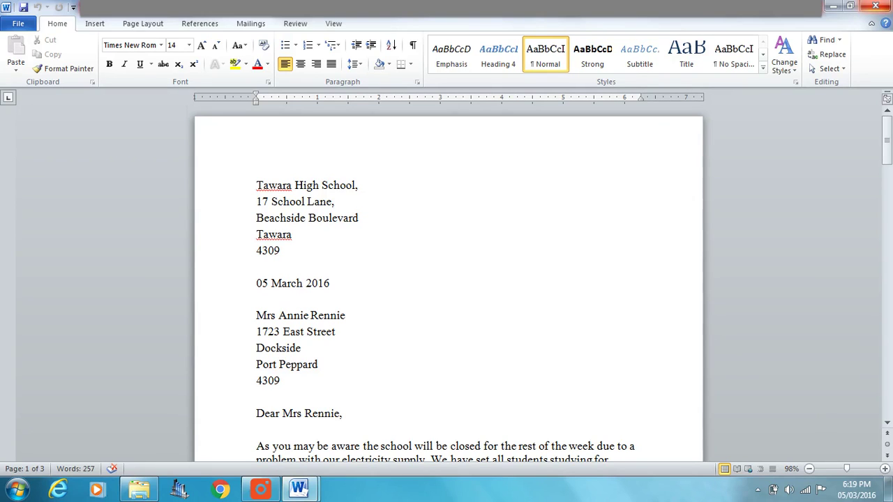
Step: Close the merged letters without saving and return to the main letter with its merge fields
{"action": "left_click", "coordinate": [875, 6]}
{"action": "left_click", "coordinate": [436, 259]}
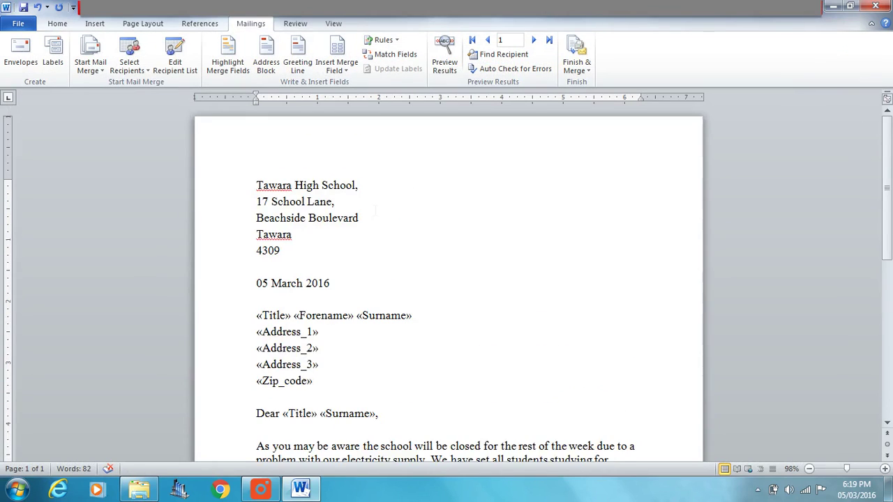
{"action": "scroll", "coordinate": [579, 289], "scroll_direction": "down", "scroll_amount": 1}
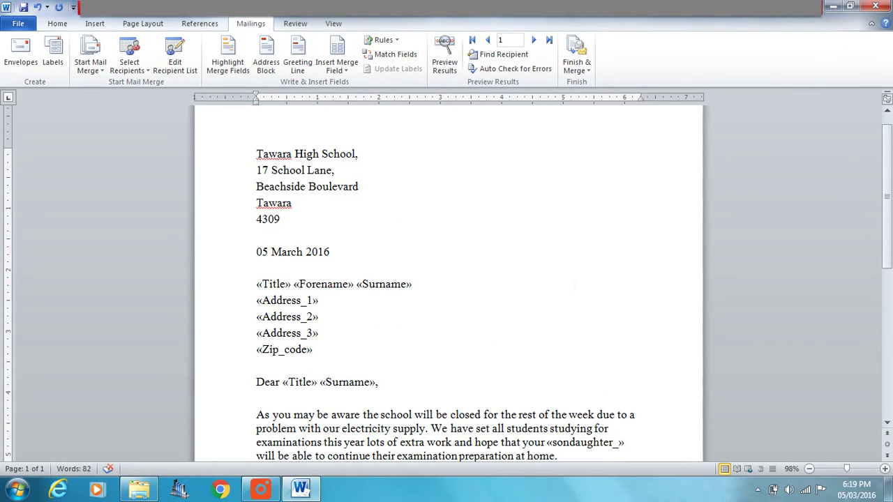